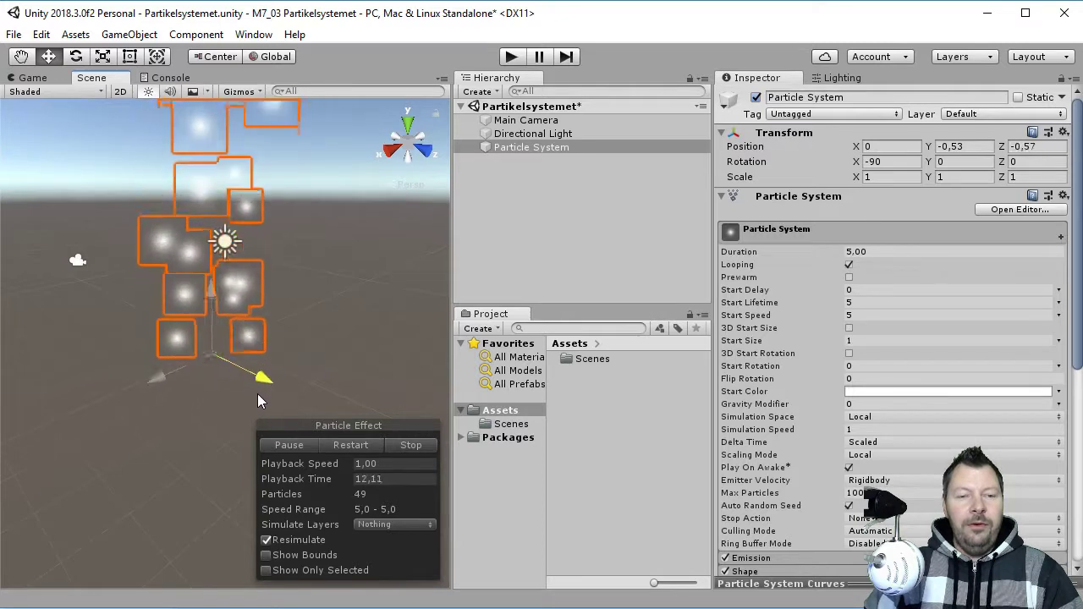
- Delete the existing Particle System from the scene and create a new Particle System effect
left_click(1070, 150)
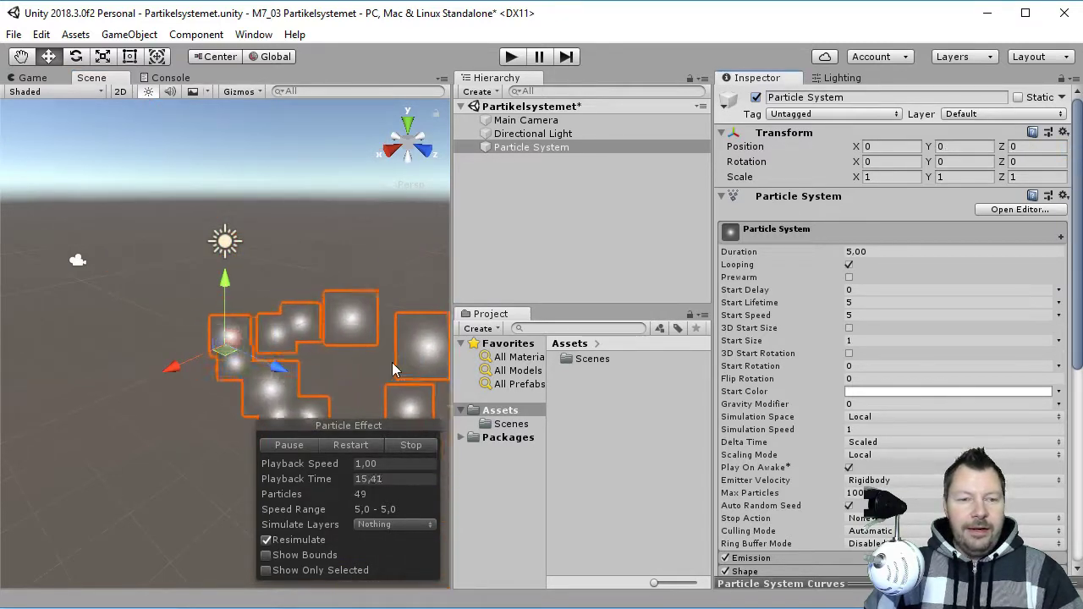
left_click(522, 148)
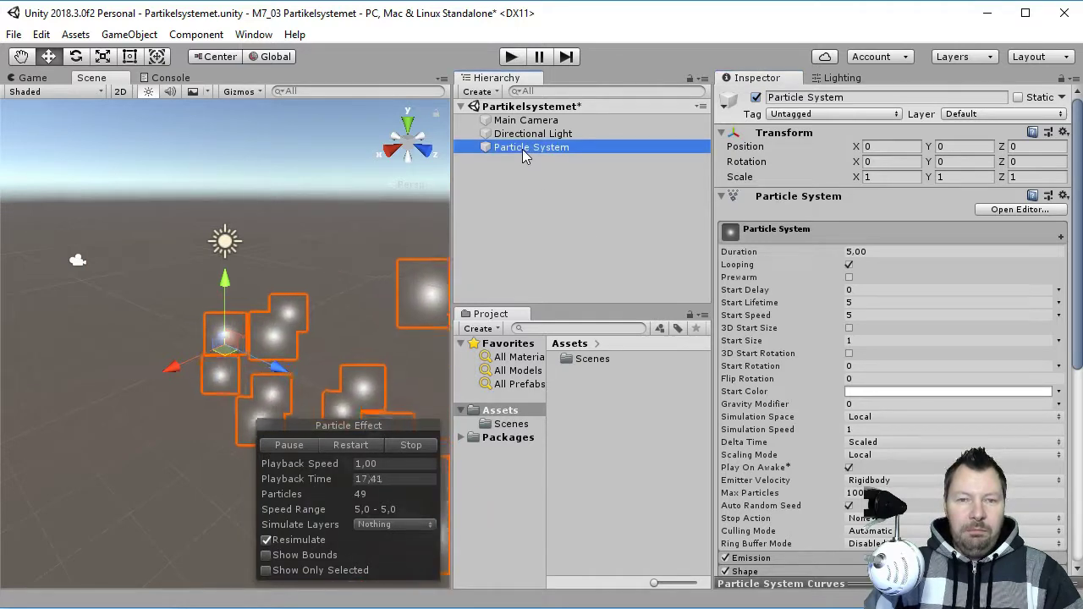
key("Delete")
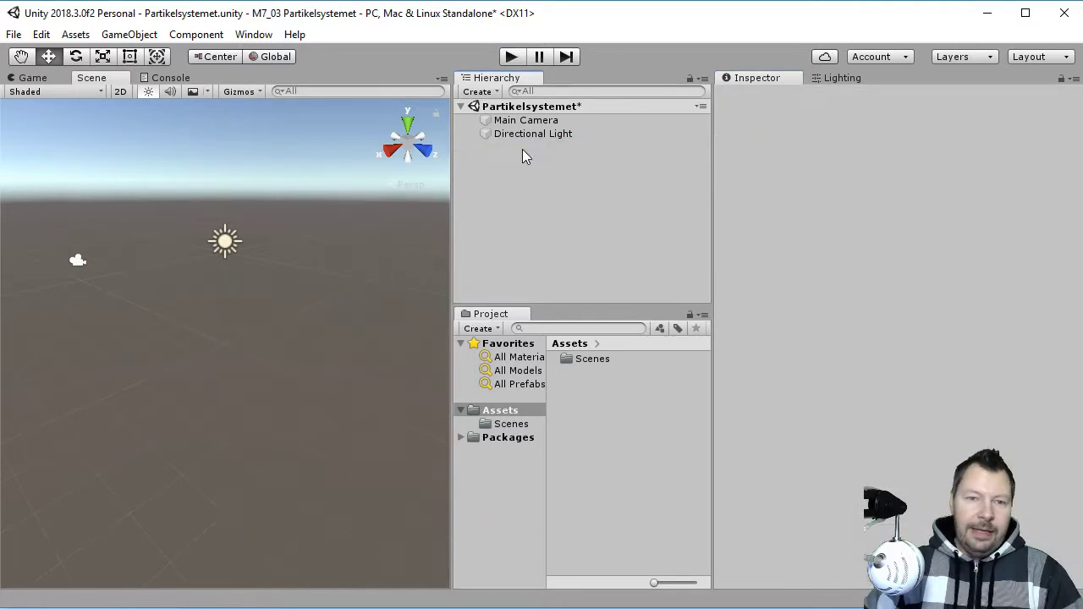
left_click(479, 91)
mouse_move(550, 185)
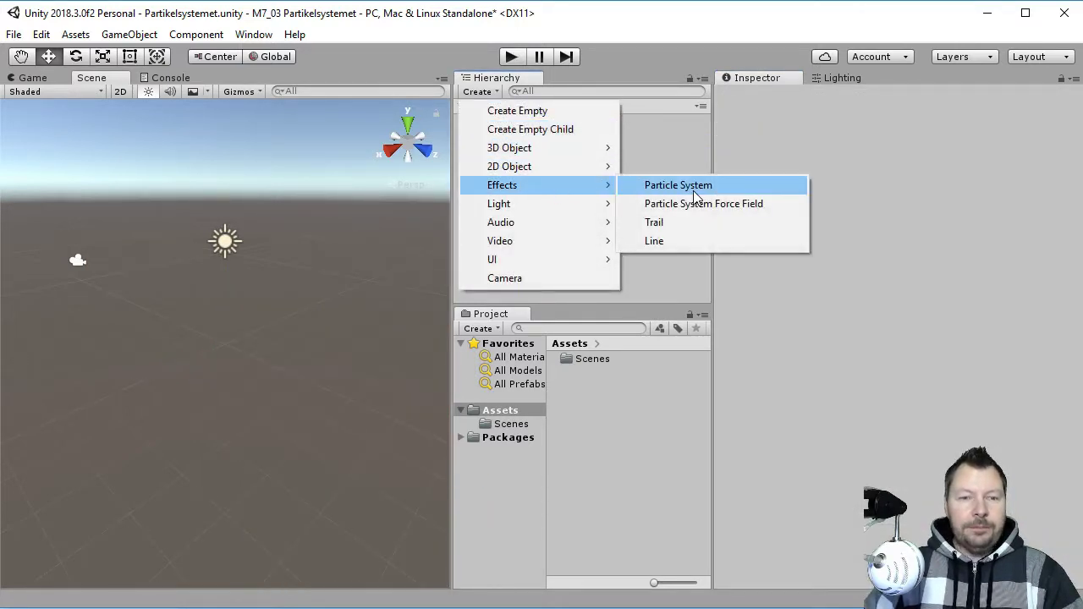
left_click(690, 186)
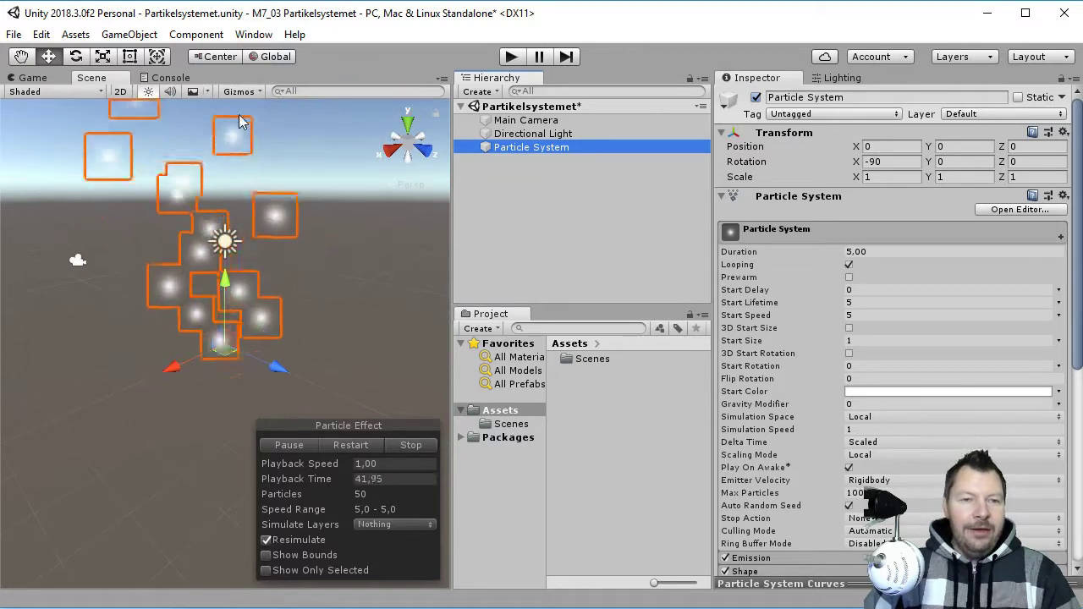
- Turn off the selection outline and the grid display in the Scene view
left_click(258, 90)
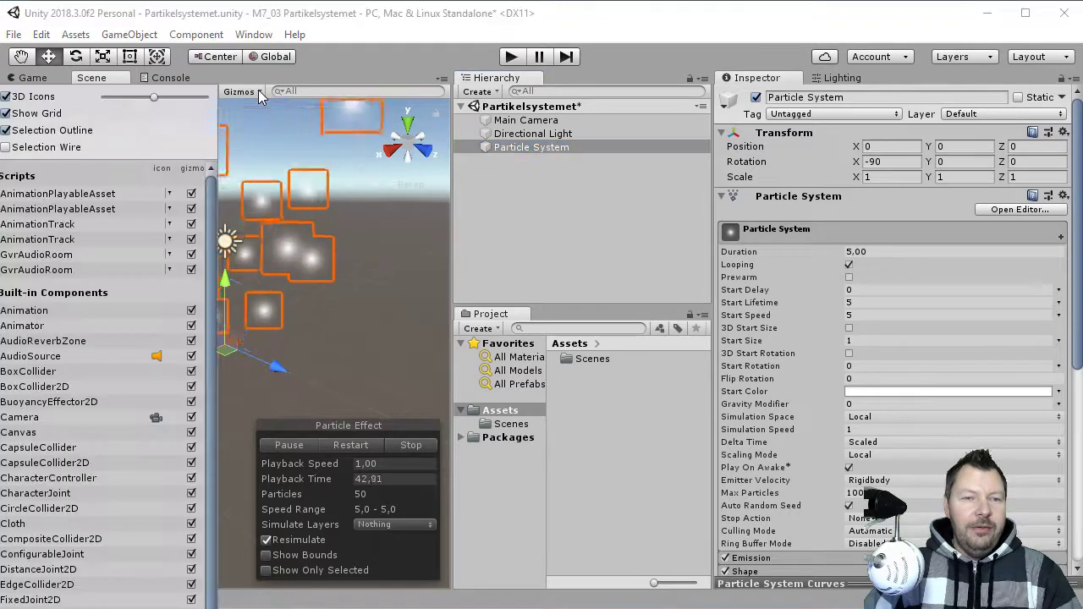
left_click(6, 130)
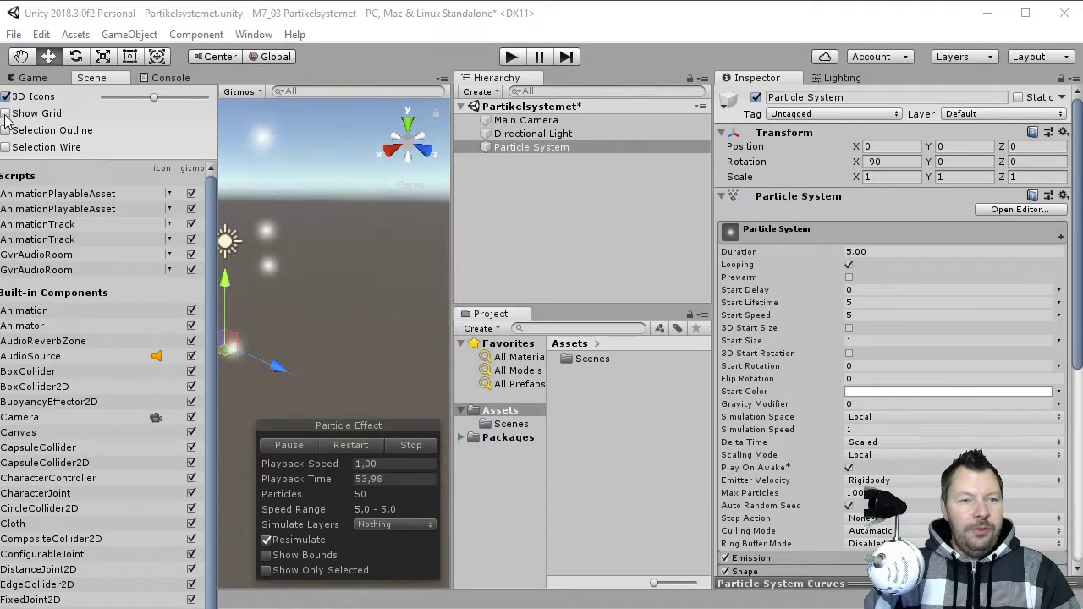
left_click(336, 77)
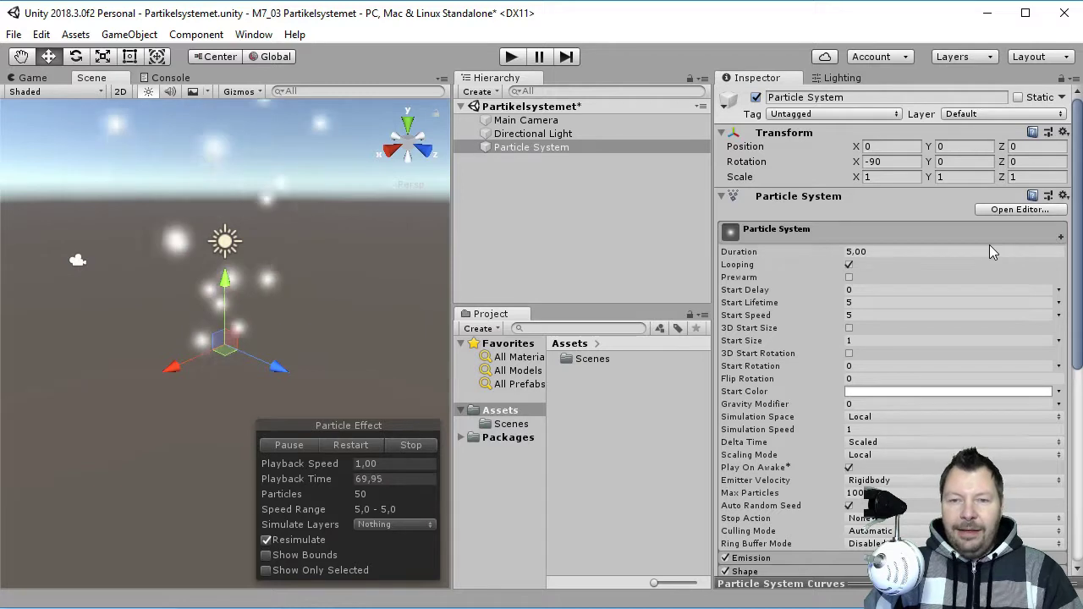
- Look through the Particle System component's main properties and its list of modules
left_click(722, 196)
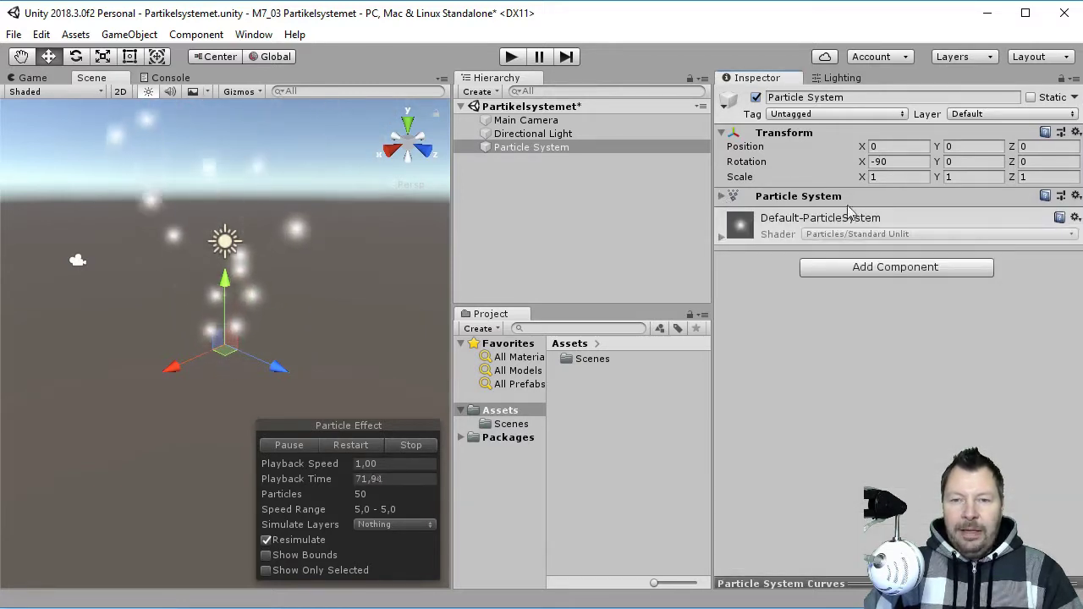
left_click(721, 197)
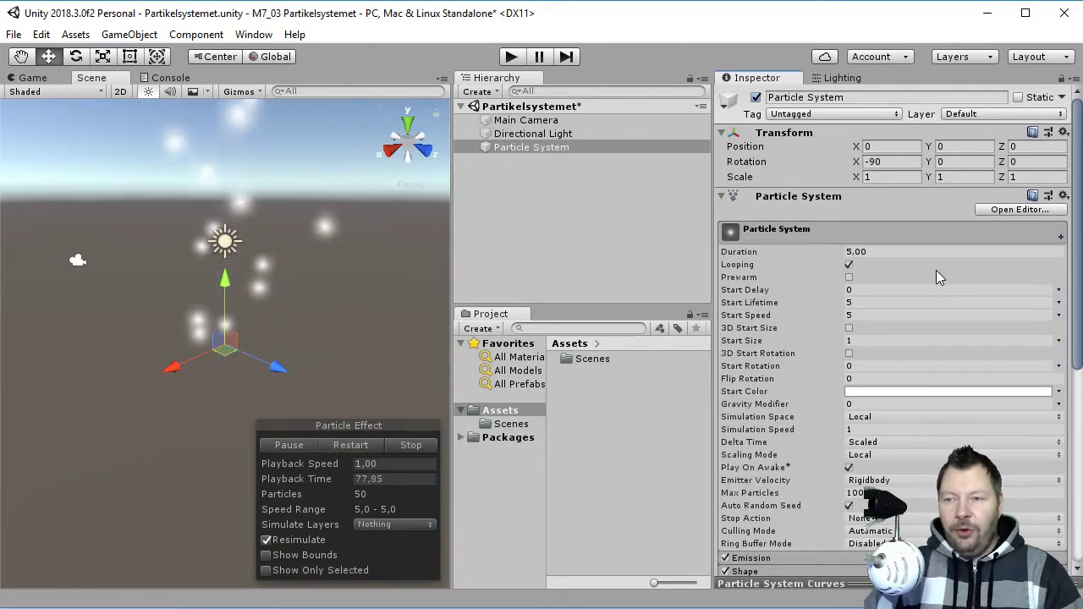
scroll(935, 270, "down", 8)
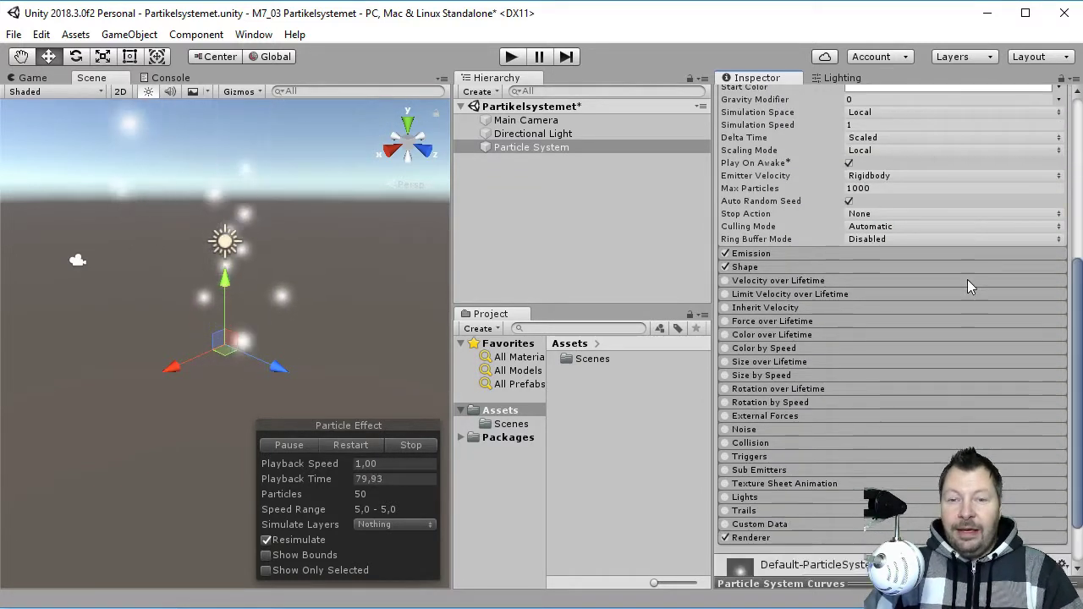
scroll(966, 280, "up", 8)
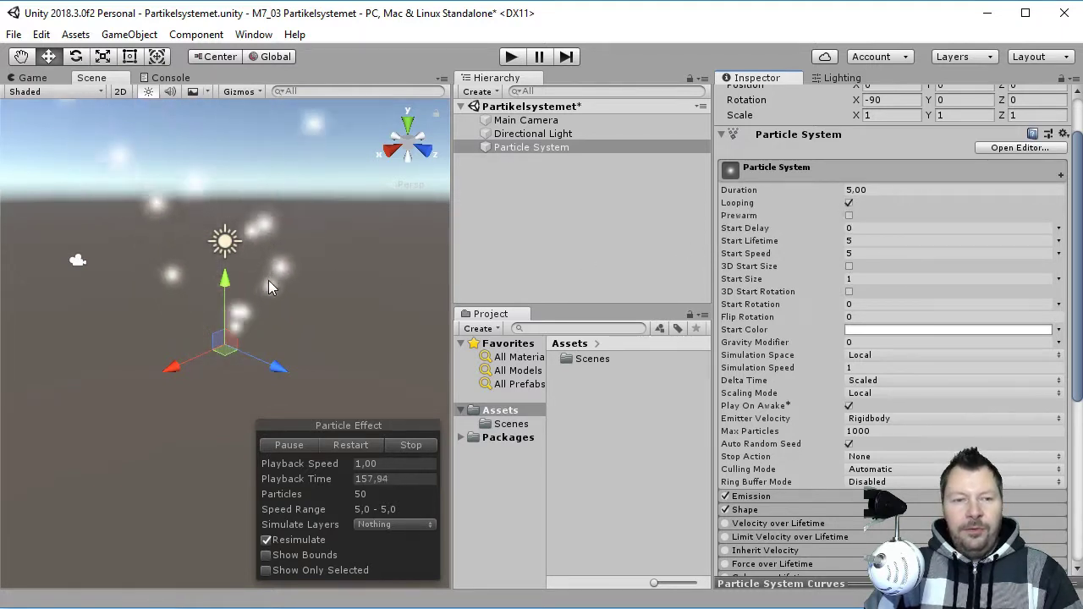
- Try a Duration of 5.52 for the particle system and restore it to 5.00
mouse_move(843, 195)
left_mouse_down()
mouse_move(687, 190)
mouse_move(850, 203)
mouse_move(843, 208)
left_mouse_up()
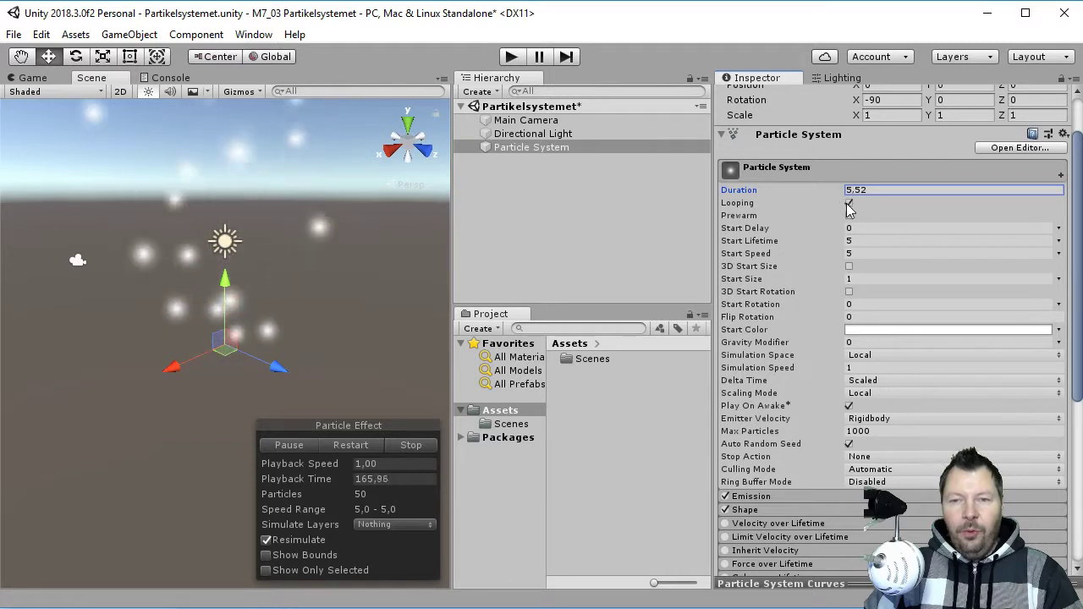
key("BackSpace")
key("BackSpace")
key("BackSpace")
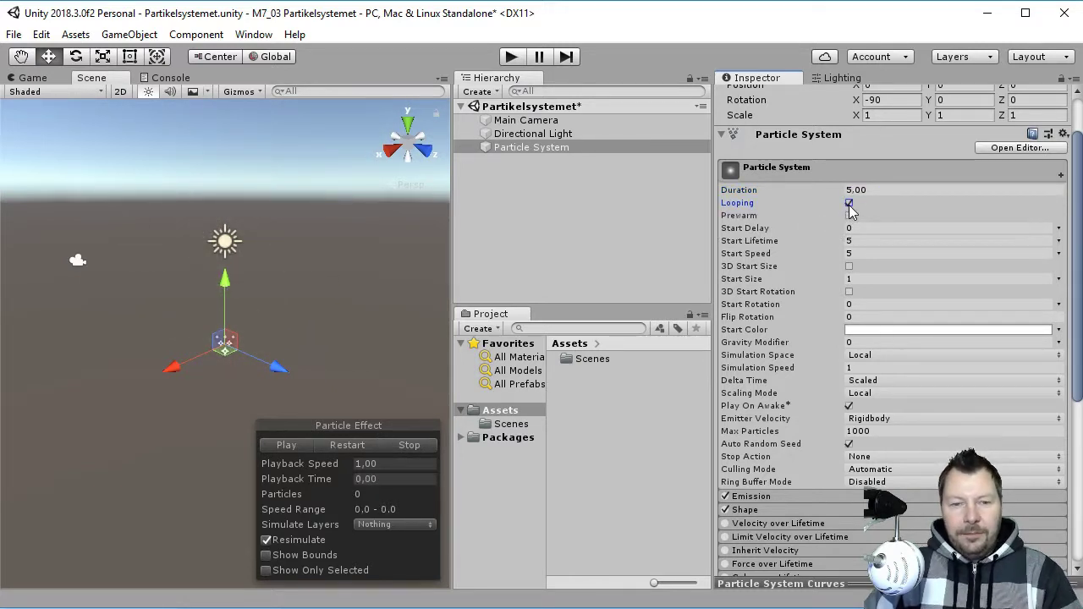
- Play, stop and replay the looping particle effect without Prewarm to examine how emission starts, and stop it
left_click(281, 445)
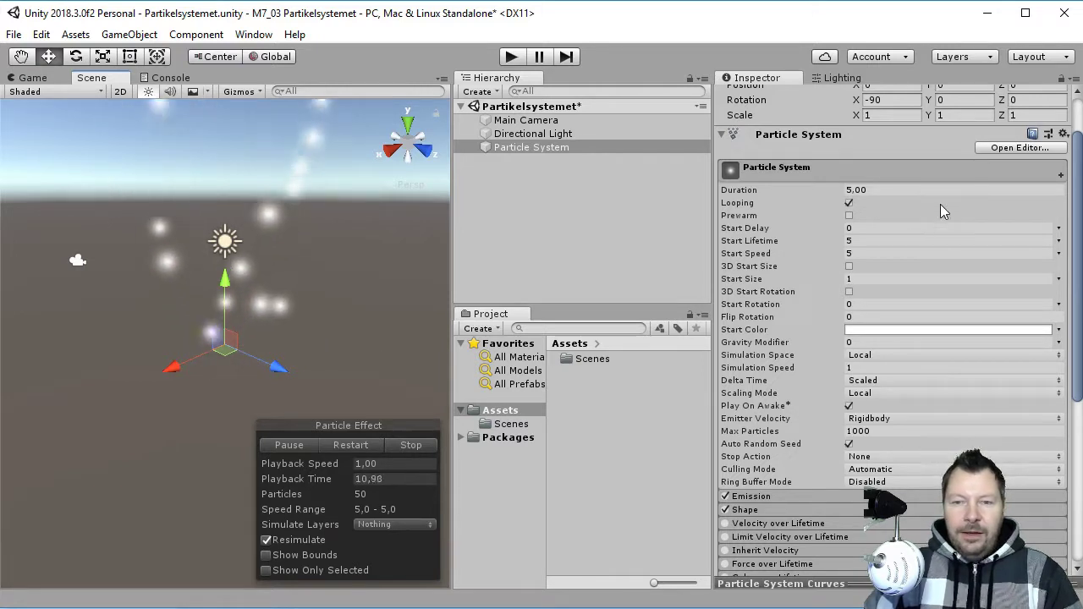
left_click(425, 442)
left_click(302, 446)
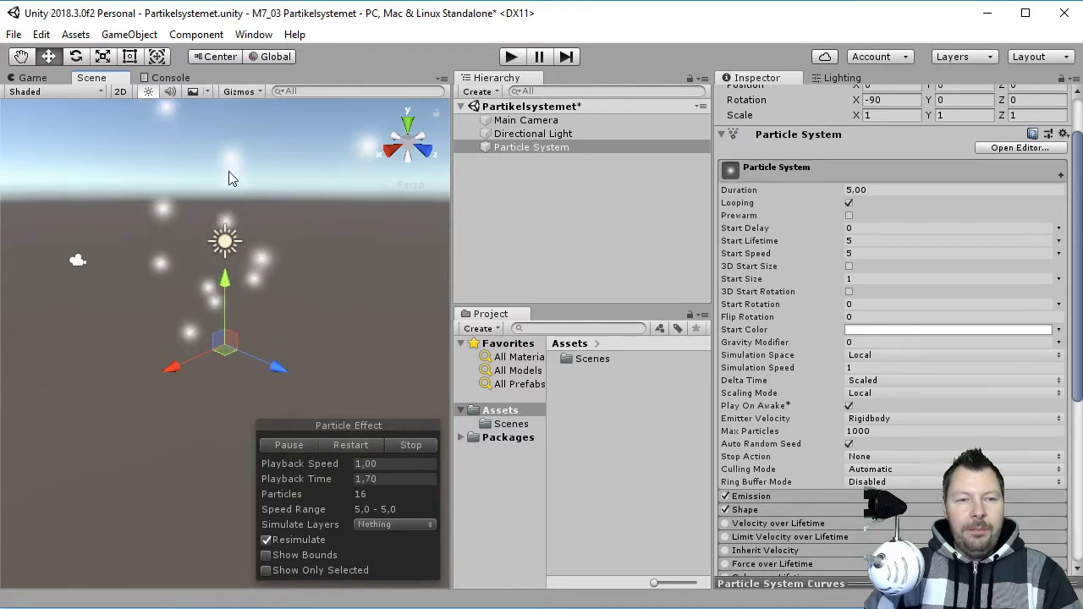
left_click(414, 445)
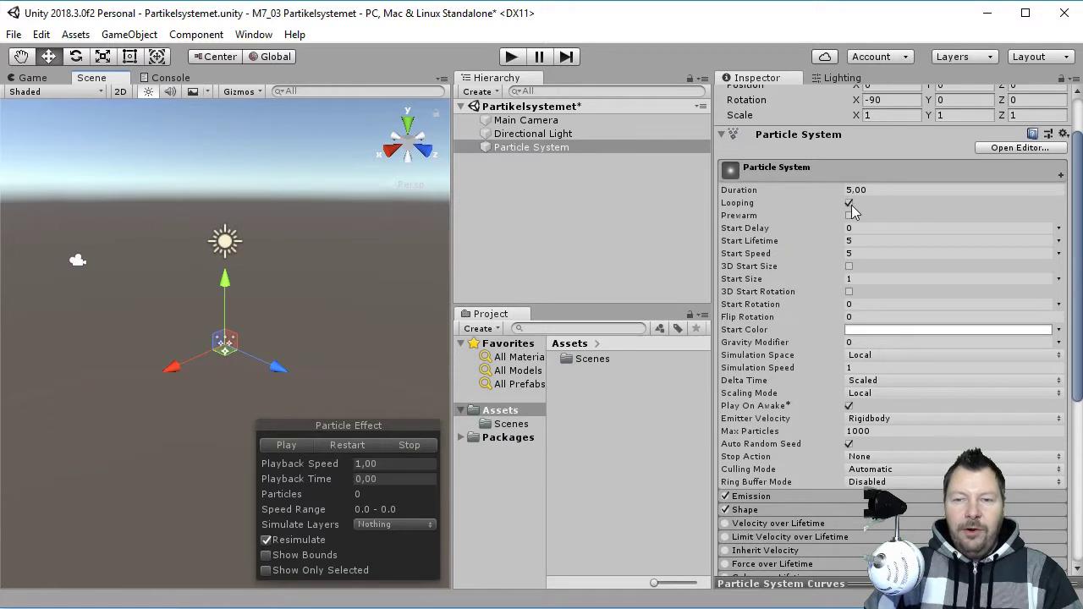
- Try out Prewarm by replaying the particle effect, turn Prewarm back off and play the effect
left_click(849, 215)
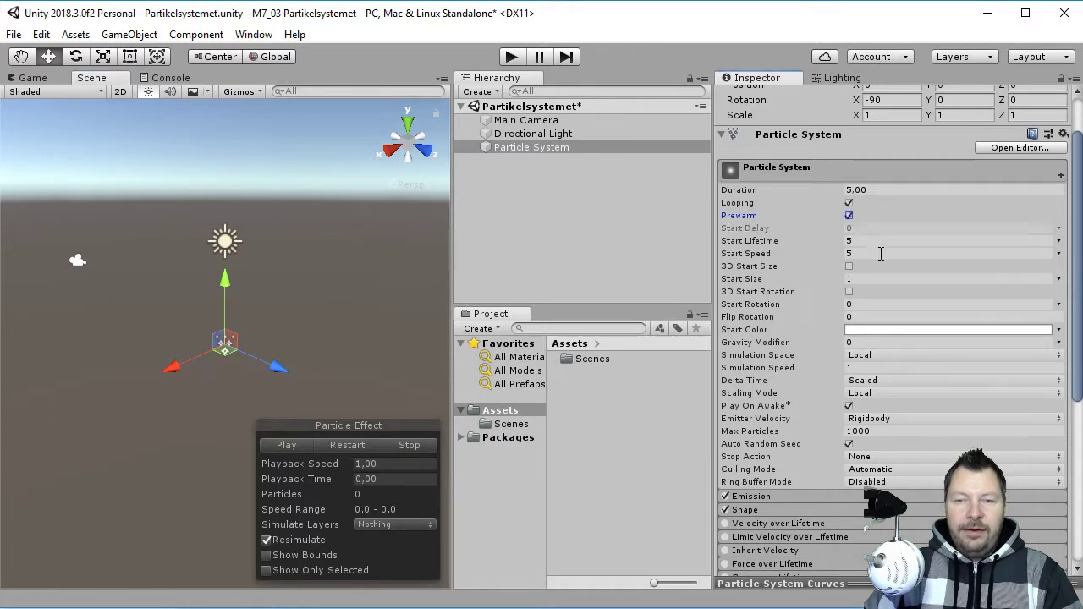
left_click(291, 443)
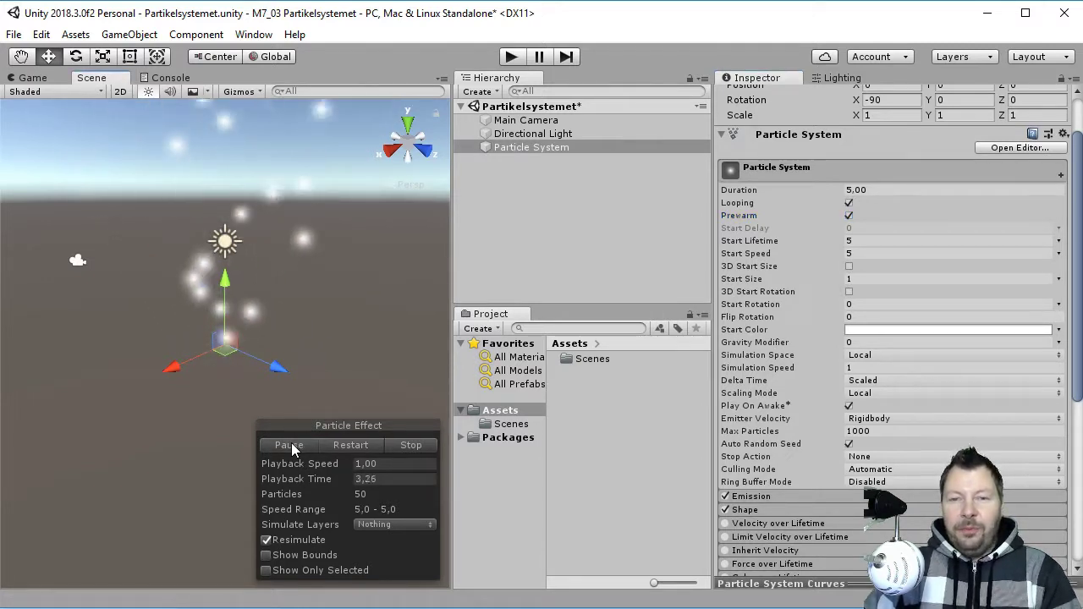
left_click(417, 446)
left_click(285, 444)
left_click(414, 445)
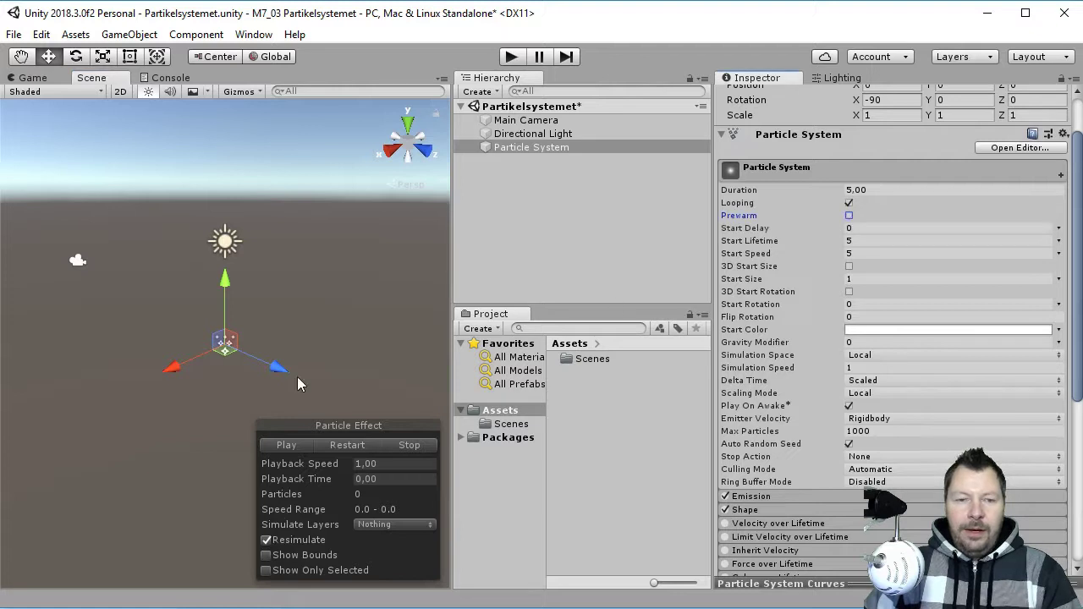
left_click(299, 449)
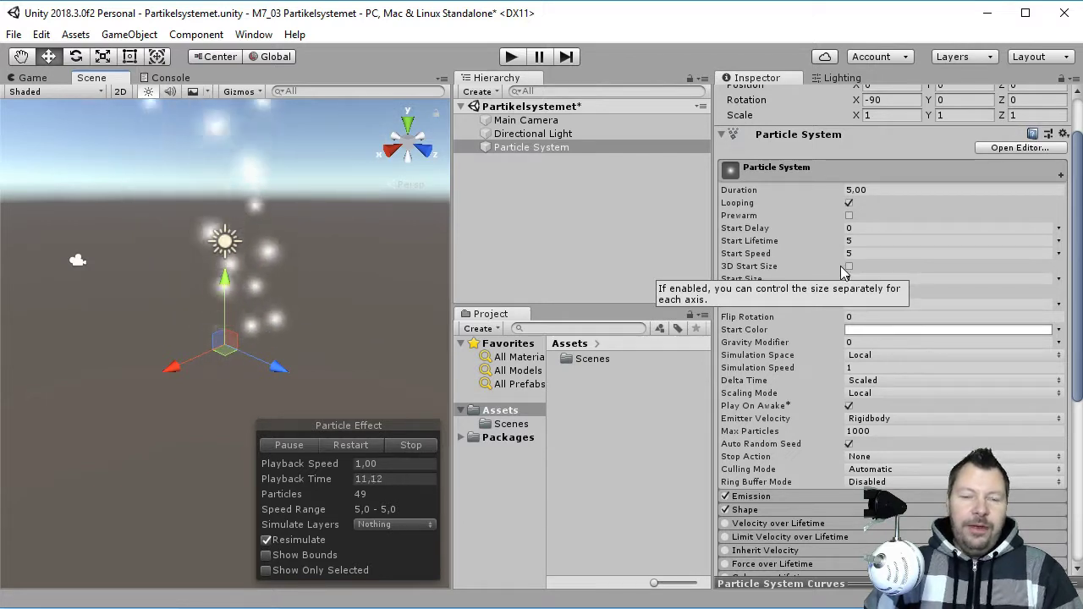
- Lower the particle system's Start Speed to 1
left_click_drag(842, 256, 837, 258)
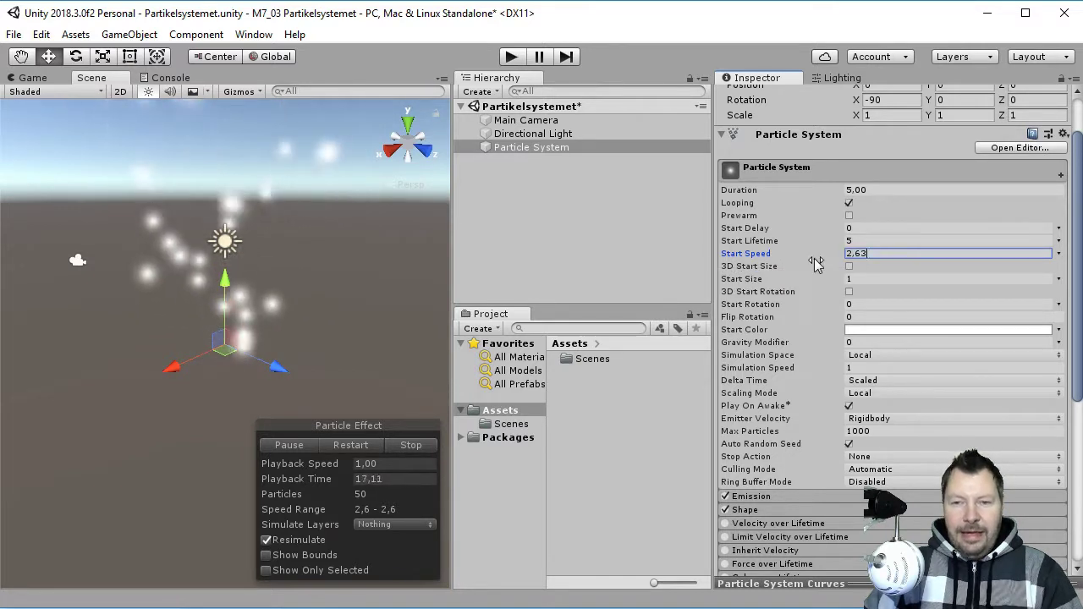
type("1")
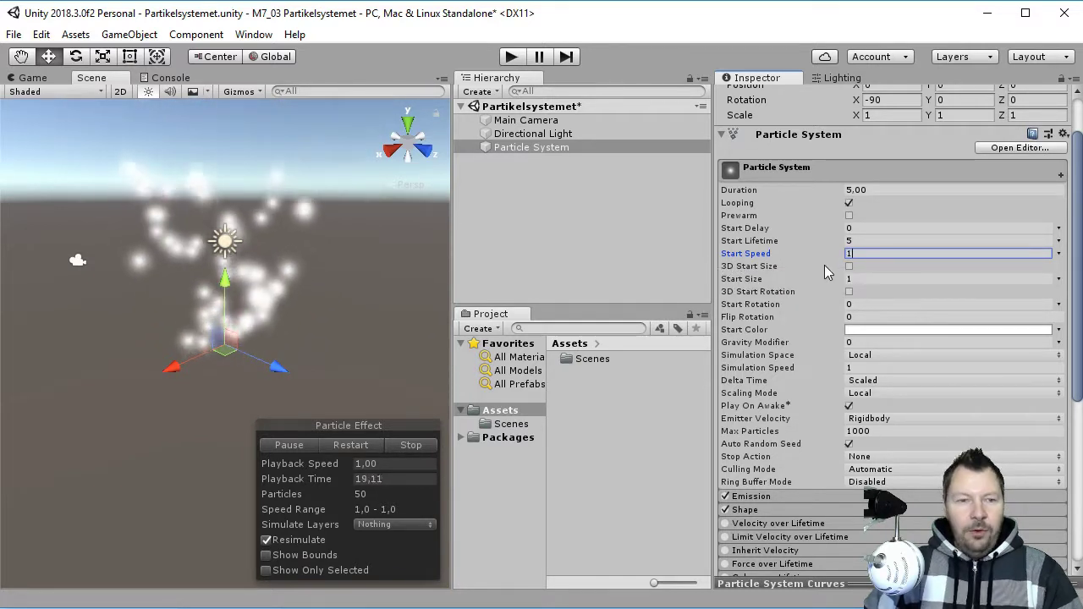
- Experiment with the particles' Start Lifetime, set it to 5, and raise Start Speed to 1,68
left_click(846, 242)
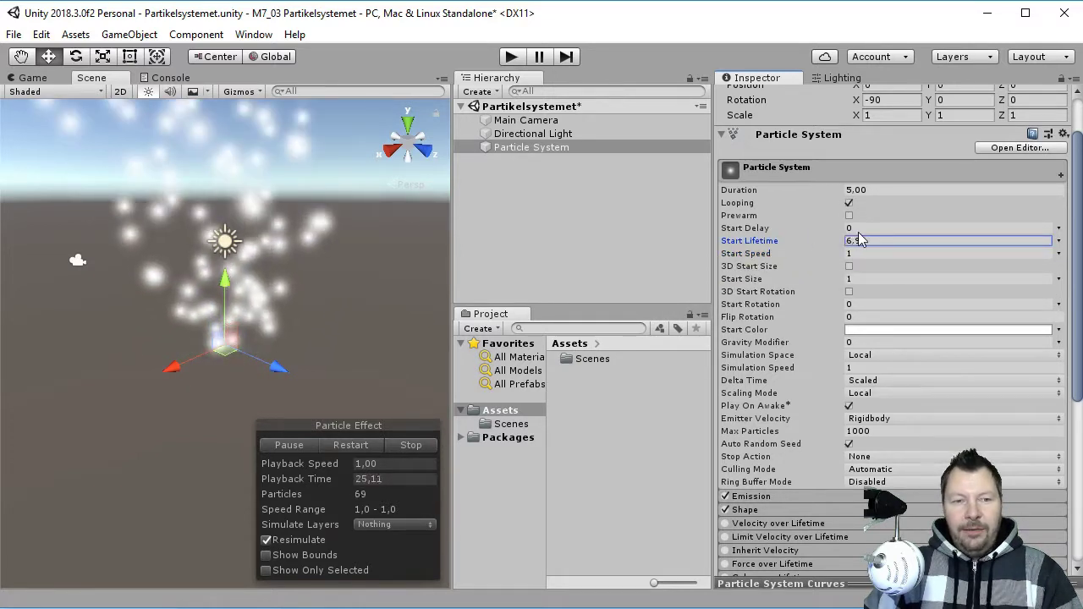
key("BackSpace")
key("BackSpace")
key("BackSpace")
key("BackSpace")
type("6,48")
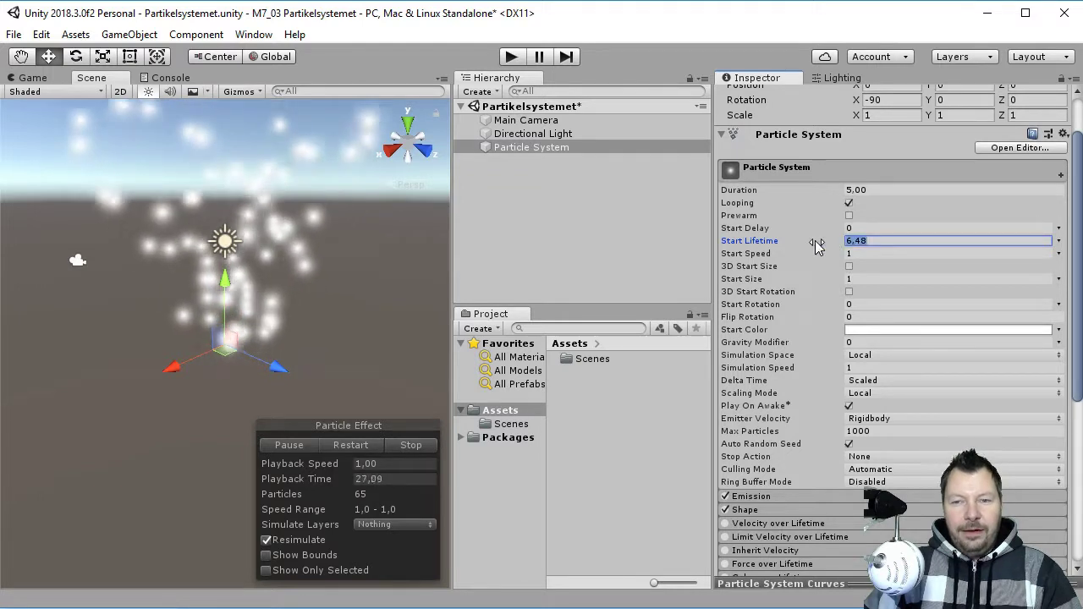
type("5")
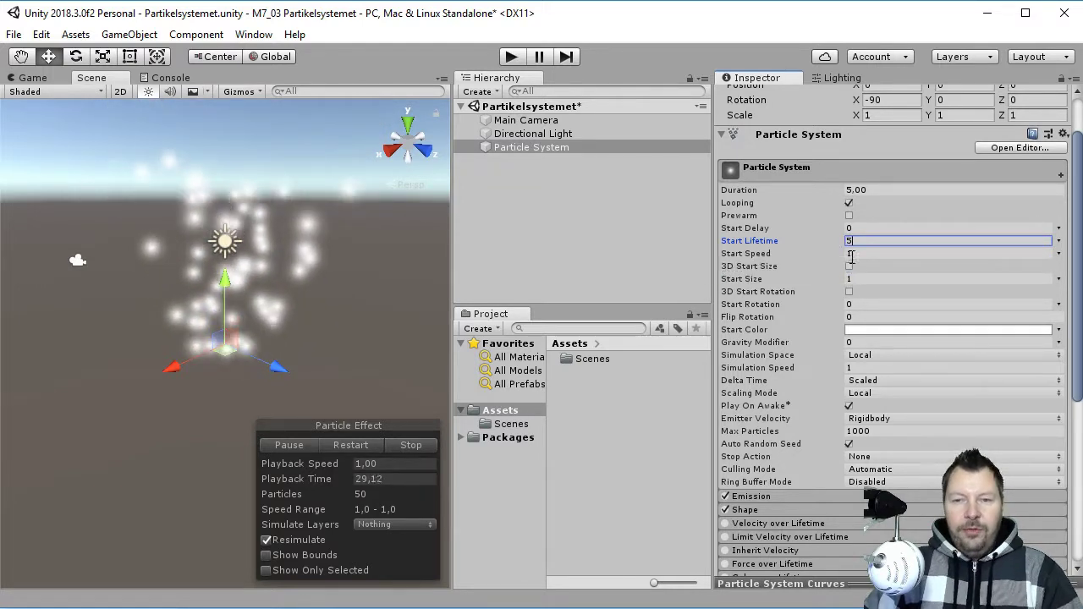
left_click_drag(847, 255, 858, 259)
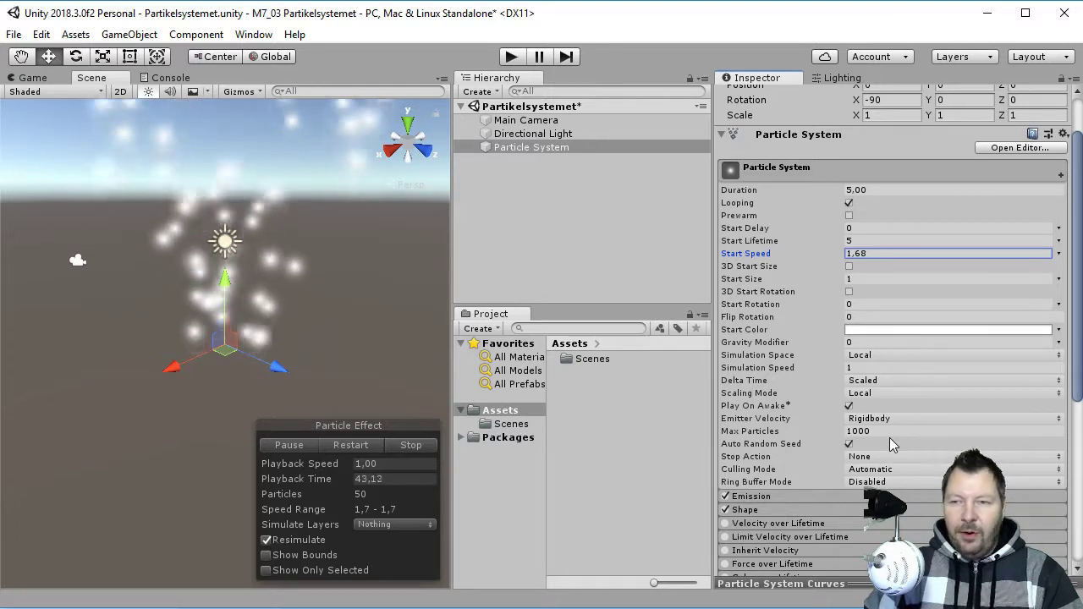
- Inspect the Emission module's settings, testing the effect with the module disabled and enabled again
scroll(889, 438, "down", 10)
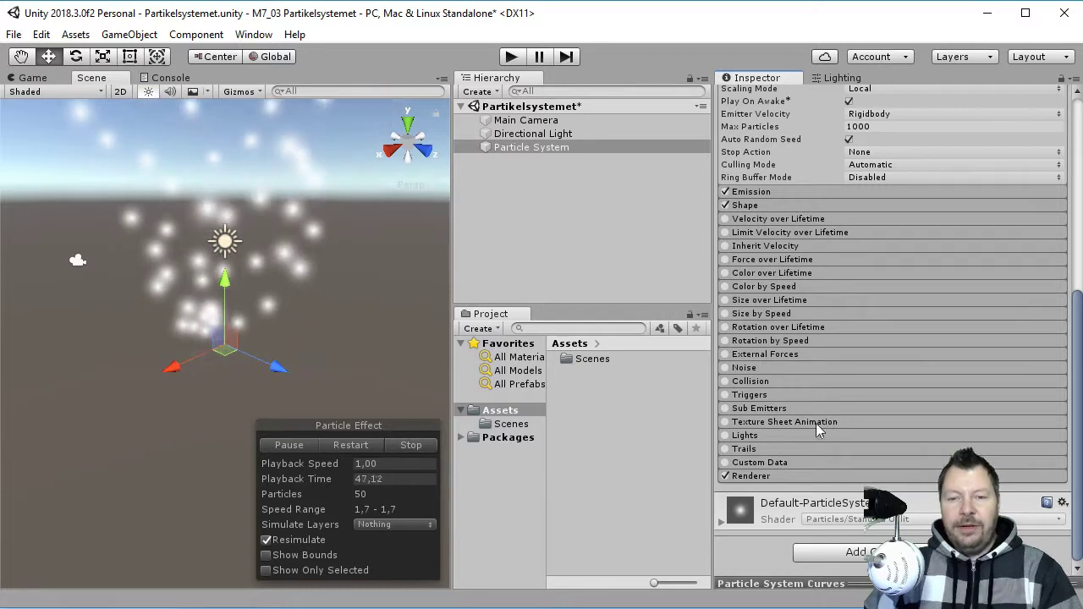
left_click(770, 192)
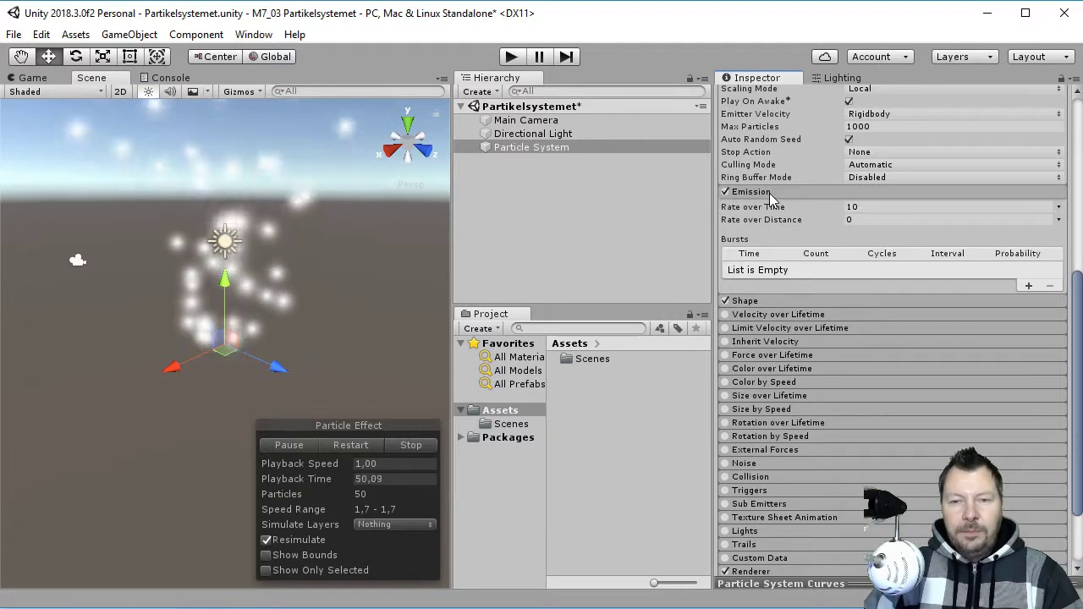
left_click(725, 192)
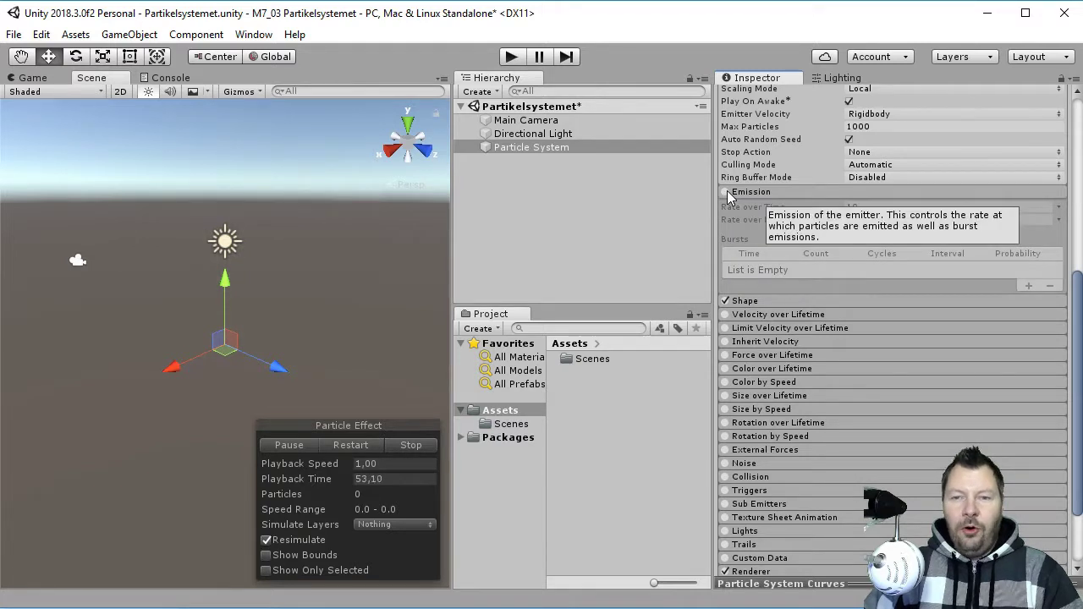
left_click(725, 192)
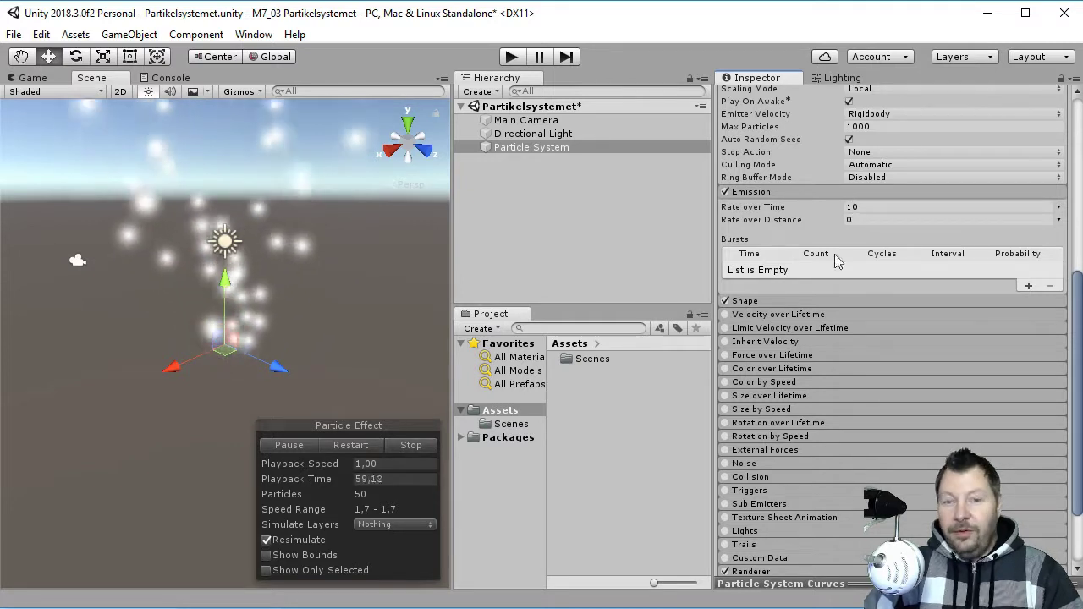
left_click(760, 193)
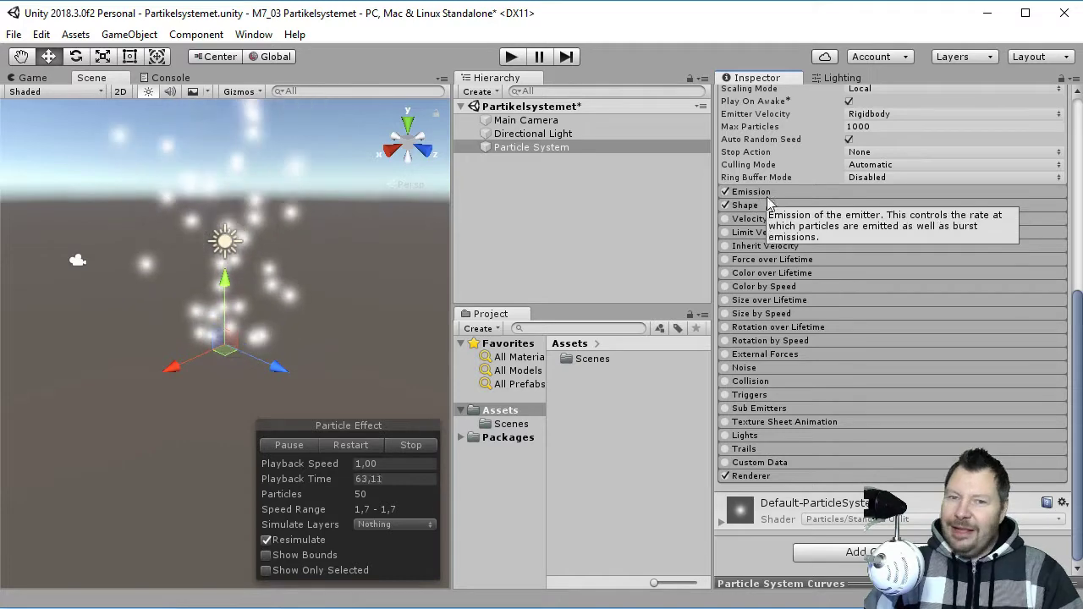
- Expand the Shape module, try a cone Angle of 14.88, and set the Angle back to 25
left_click(749, 205)
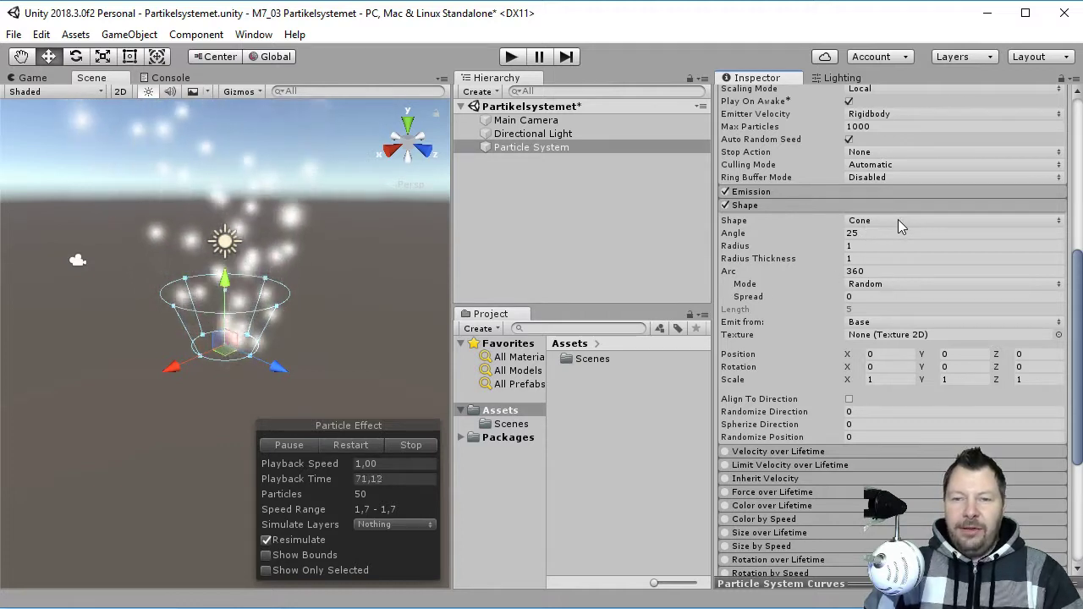
left_click_drag(837, 232, 927, 251)
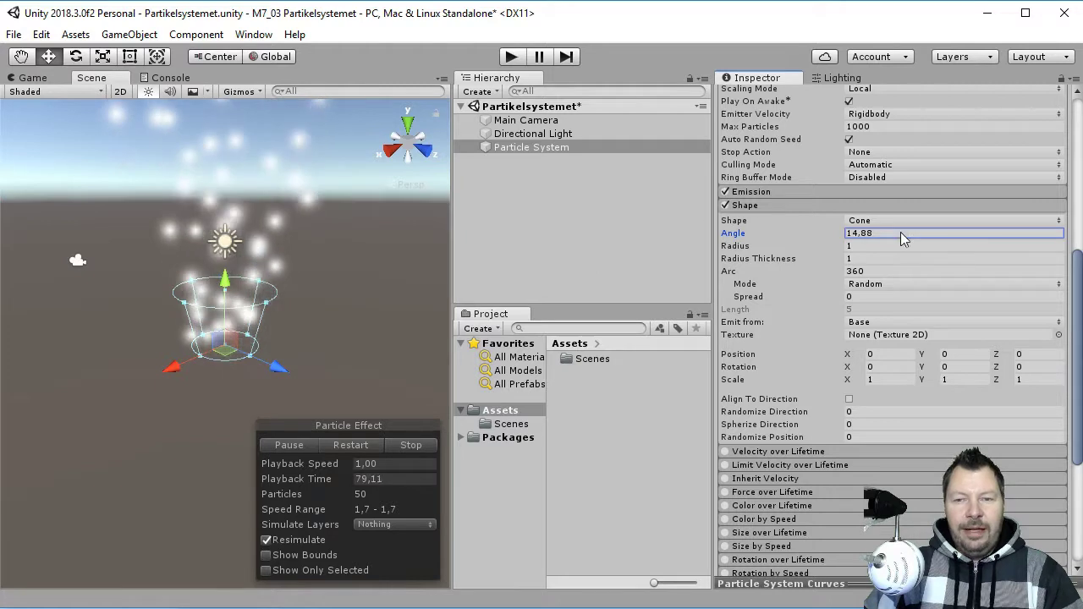
type("25")
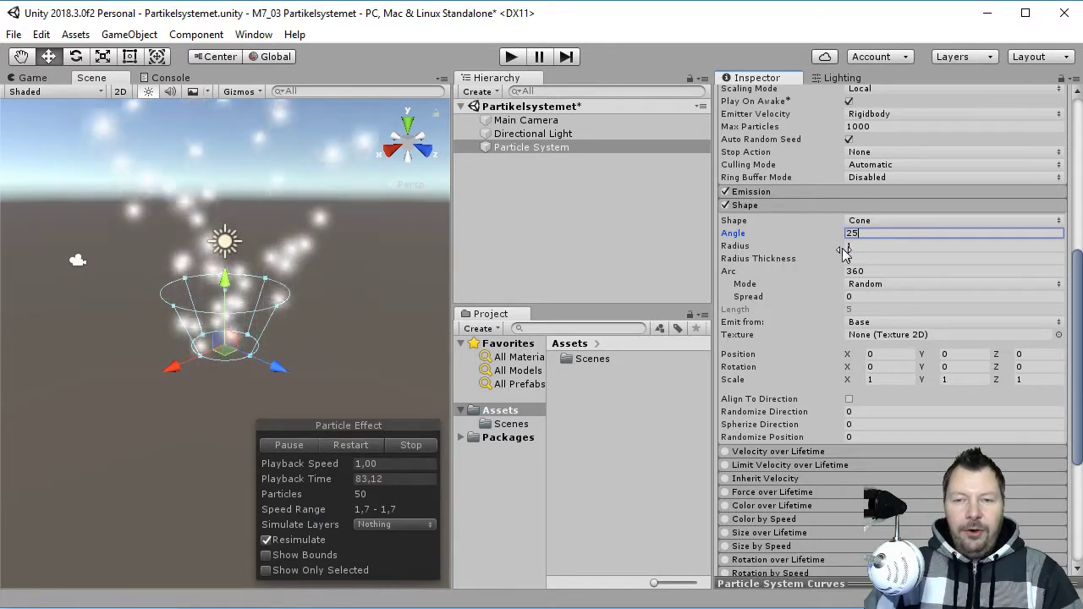
- Keep the emitter cone's Radius at 1 and set its Radius Thickness to 0.5
mouse_move(844, 247)
left_mouse_down()
mouse_move(825, 250)
mouse_move(848, 252)
left_mouse_up()
type("1")
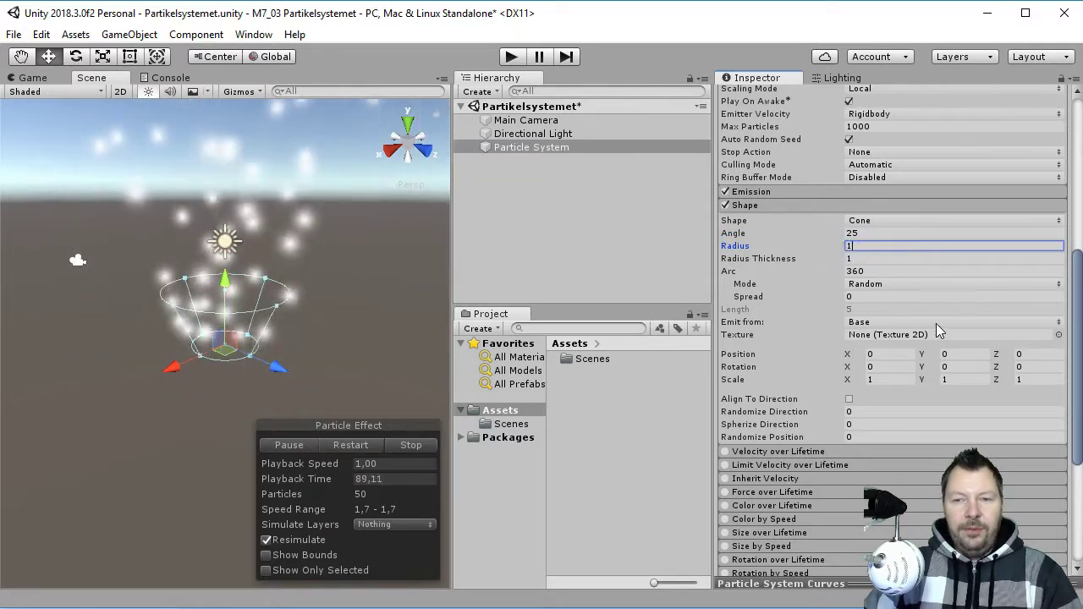
left_click(836, 260)
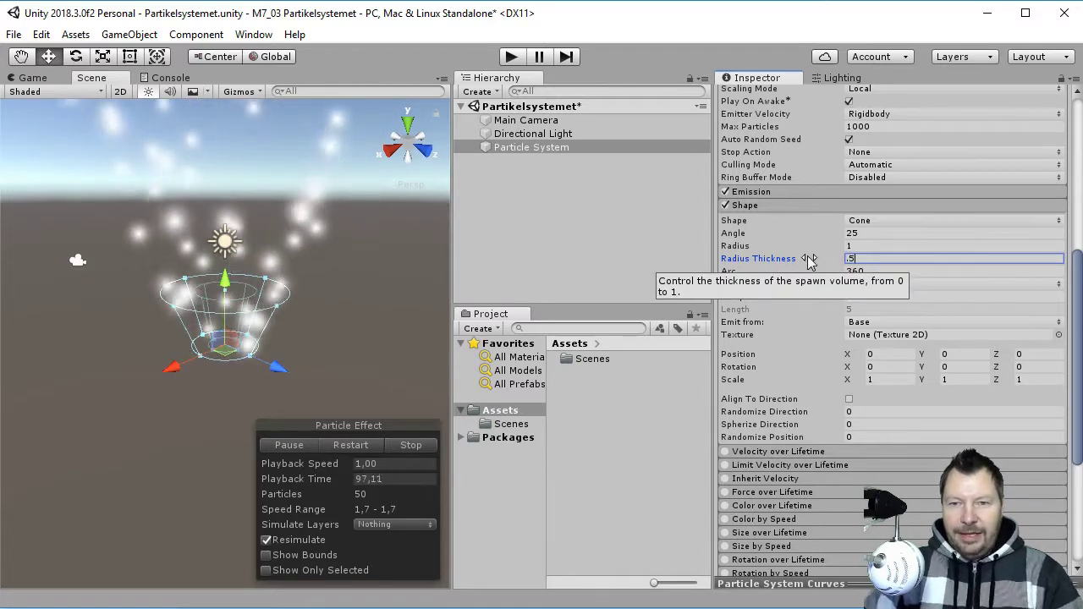
type(".5")
key("Tab")
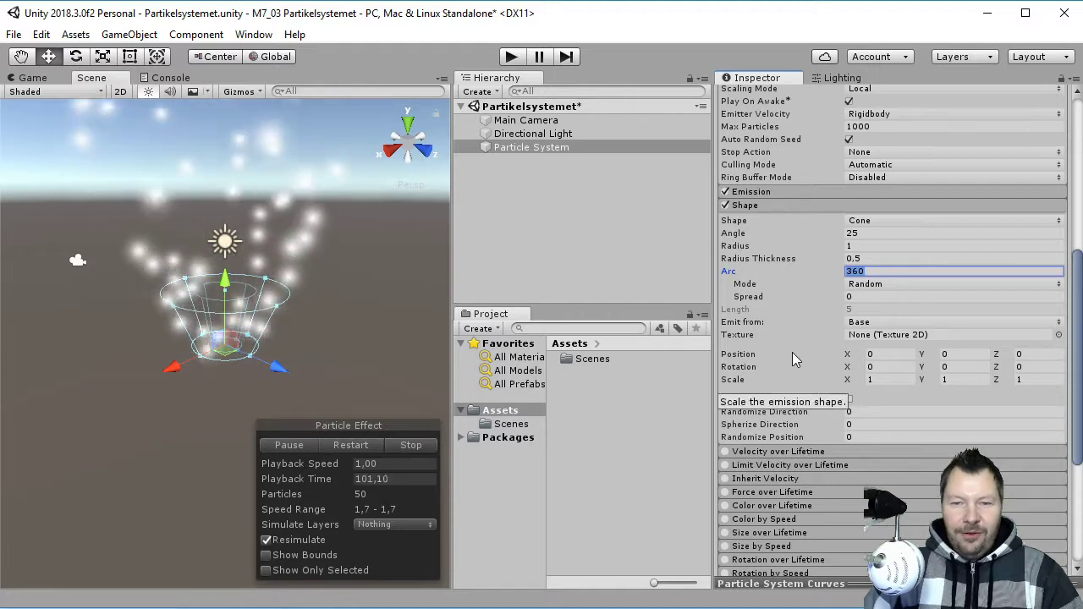
- Try emitting the particles from the cone's Volume and switch Emit from back to Base
left_click(880, 326)
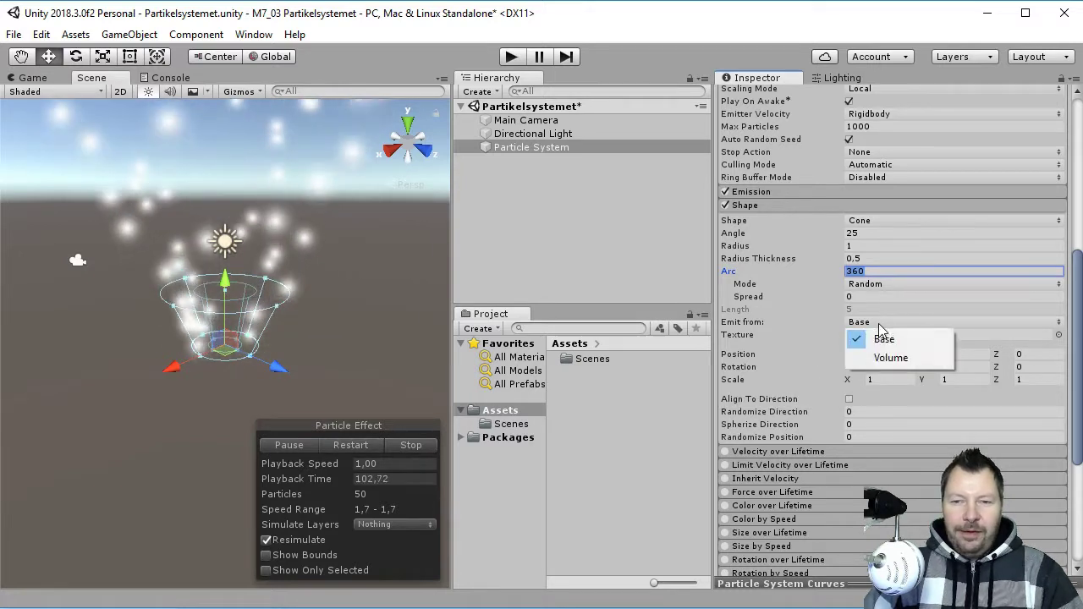
left_click(900, 360)
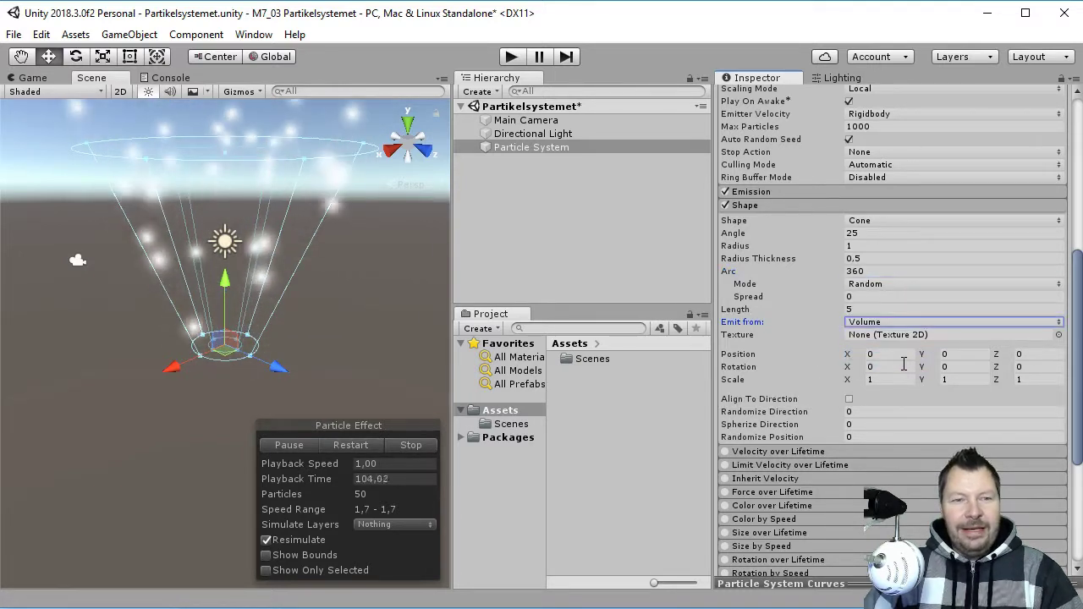
left_click(880, 322)
left_click(885, 342)
- Try the Sphere and Box emitter shapes, restore the Cone shape, and collapse the Shape module
left_click(884, 220)
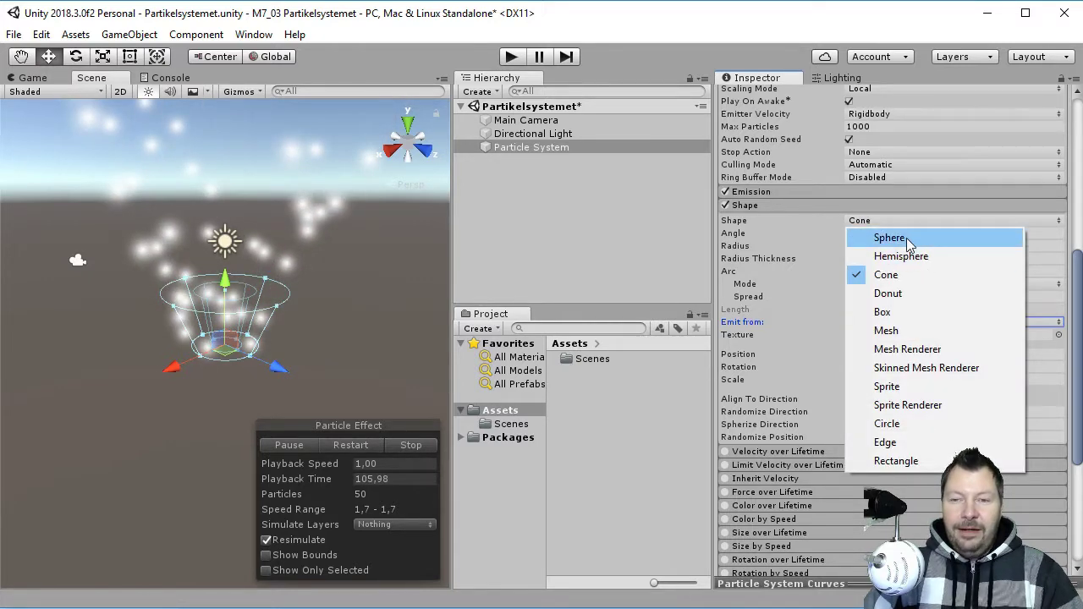
left_click(890, 238)
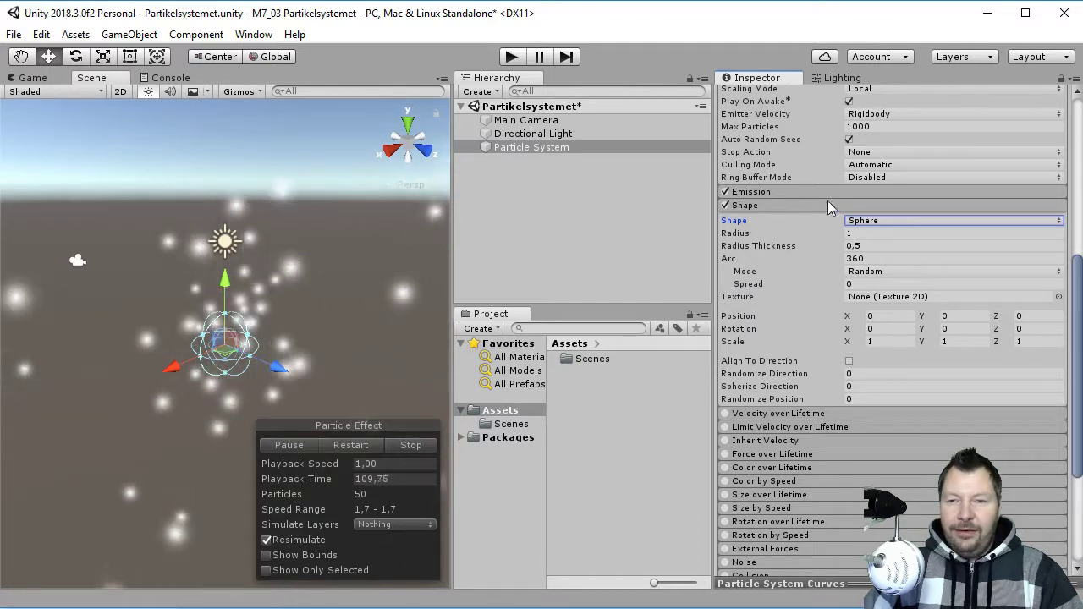
left_click(879, 219)
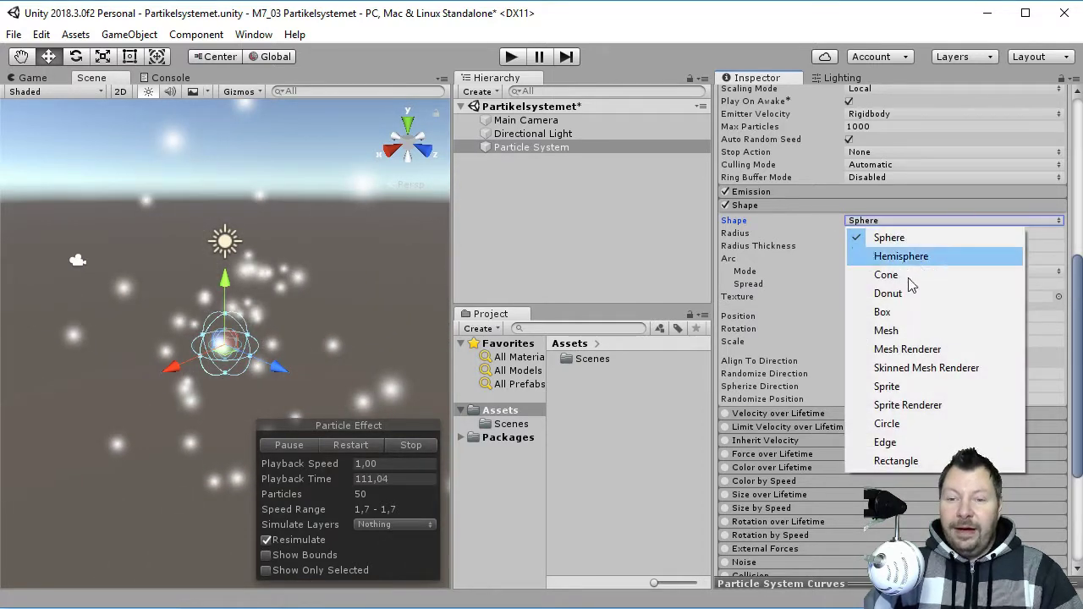
left_click(916, 313)
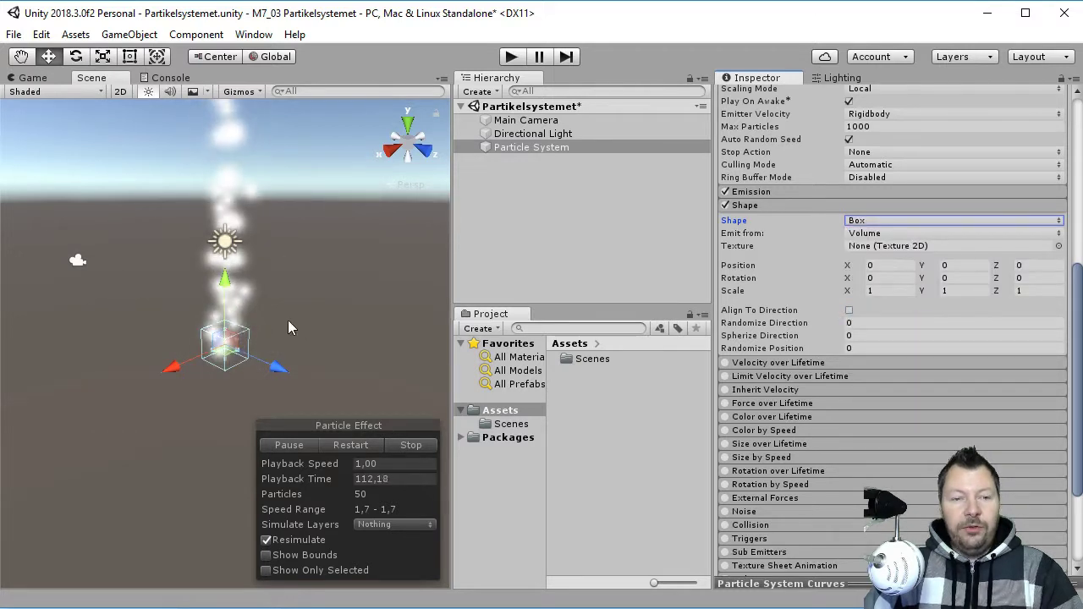
left_click(903, 222)
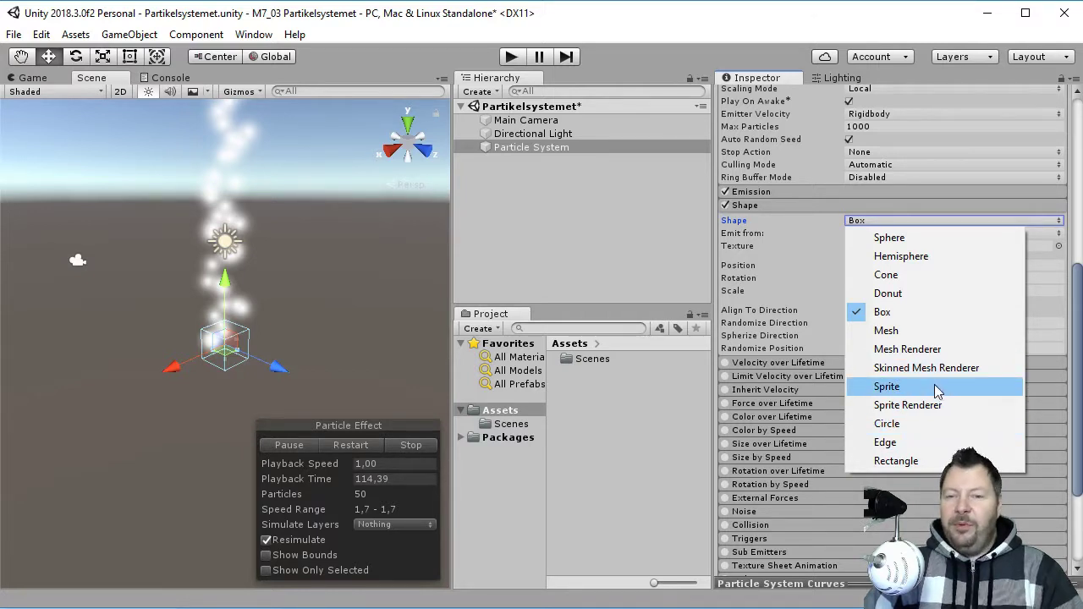
left_click(904, 240)
left_click(899, 223)
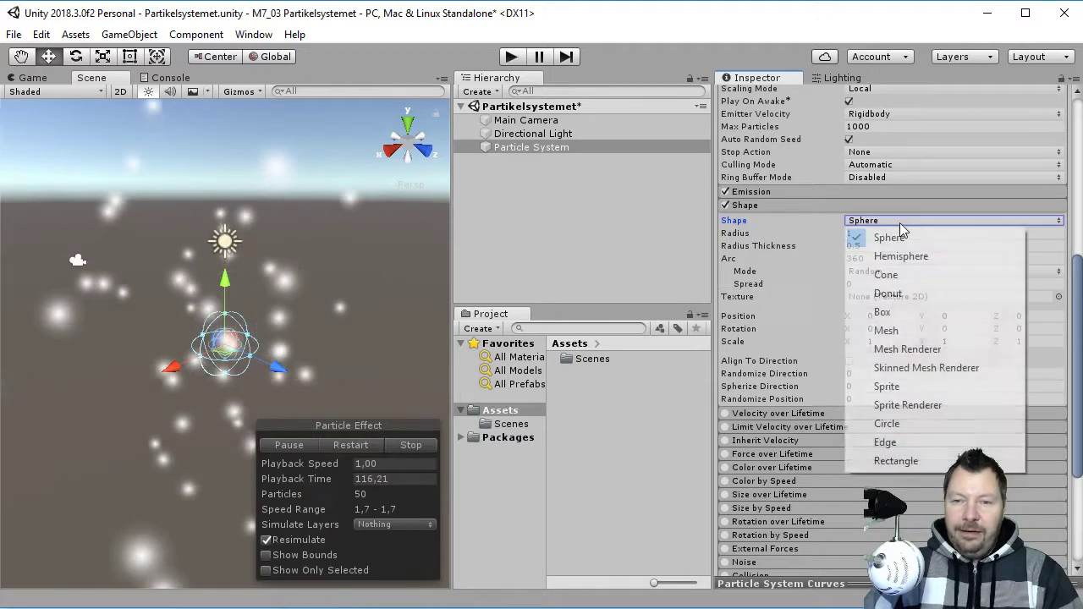
left_click(910, 275)
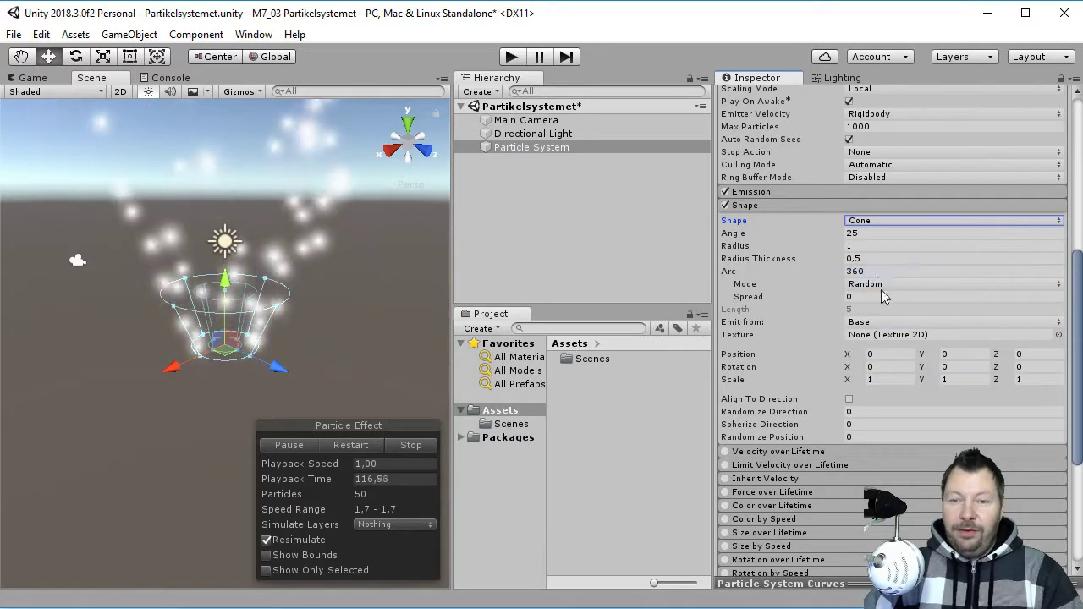
left_click(750, 207)
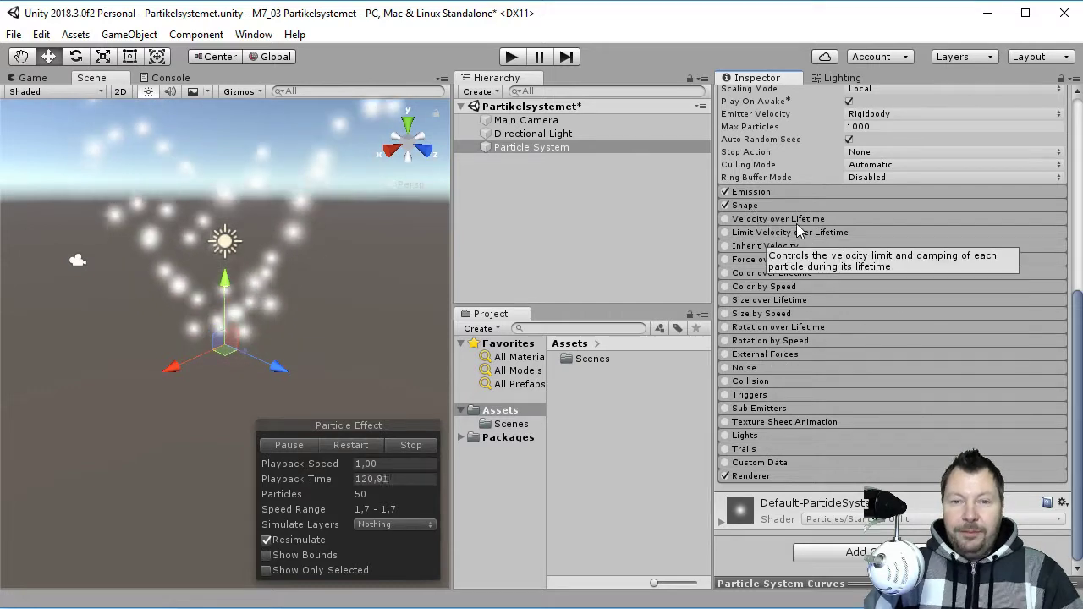
- Inspect the Velocity over Lifetime and Limit Velocity over Lifetime settings, briefly enabling Velocity over Lifetime, and collapse both modules
left_click(791, 219)
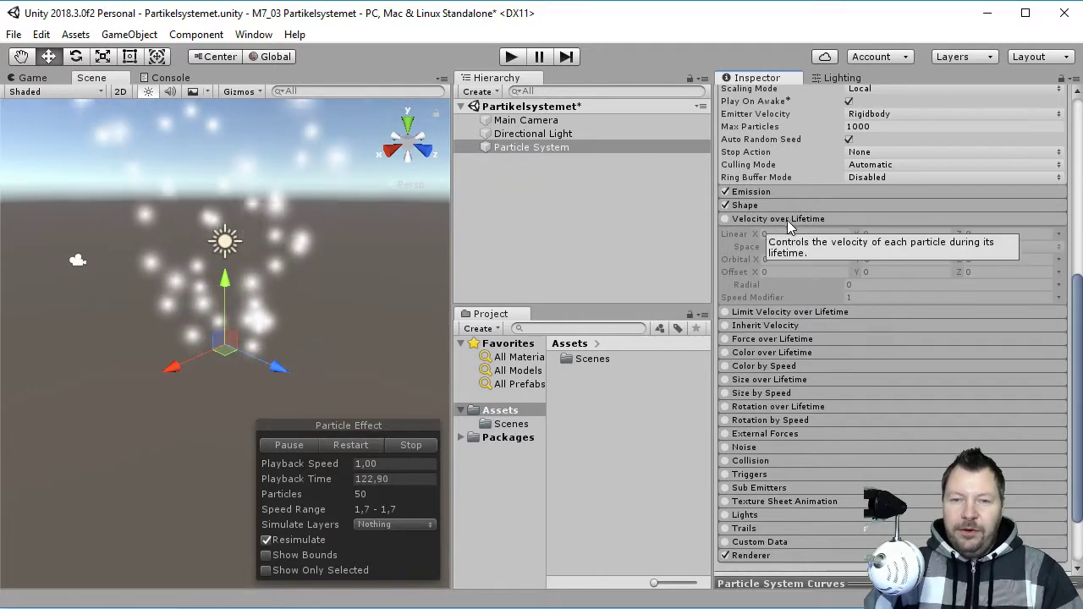
left_click(725, 219)
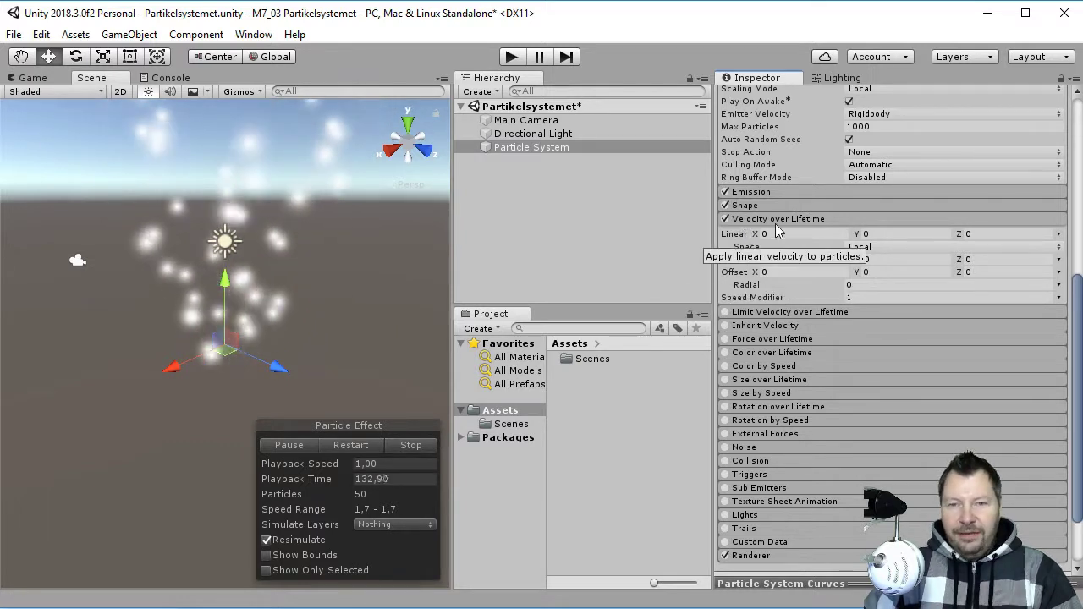
left_click(724, 218)
left_click(759, 222)
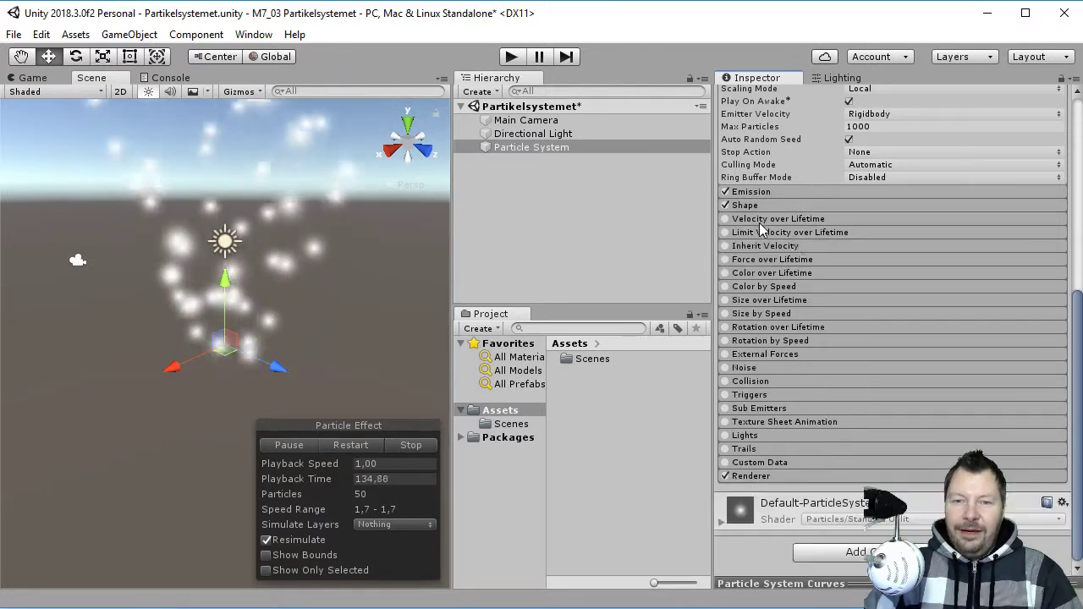
left_click(754, 232)
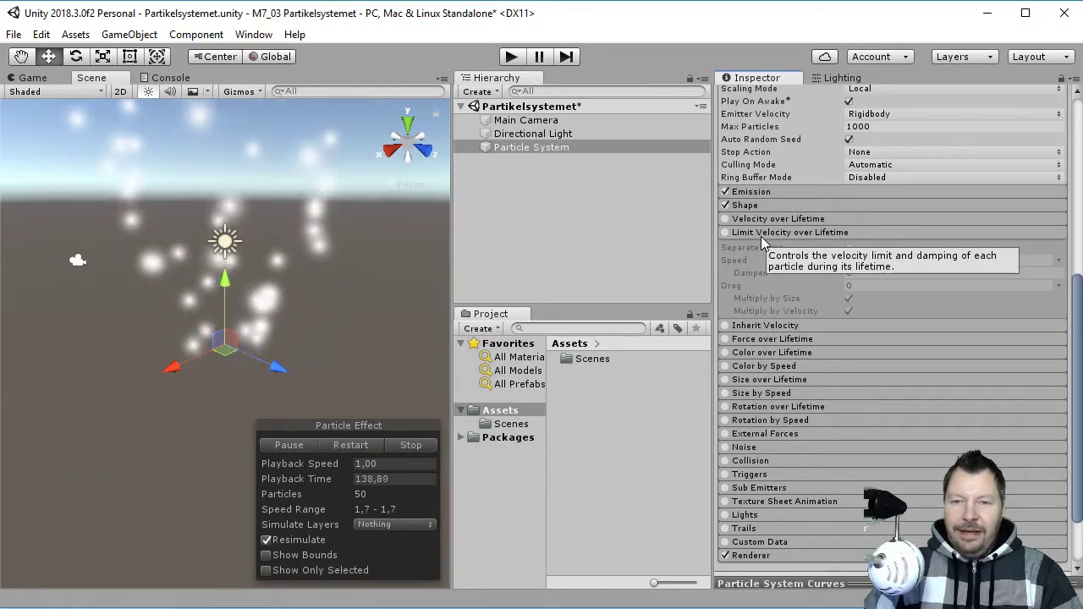
left_click(760, 236)
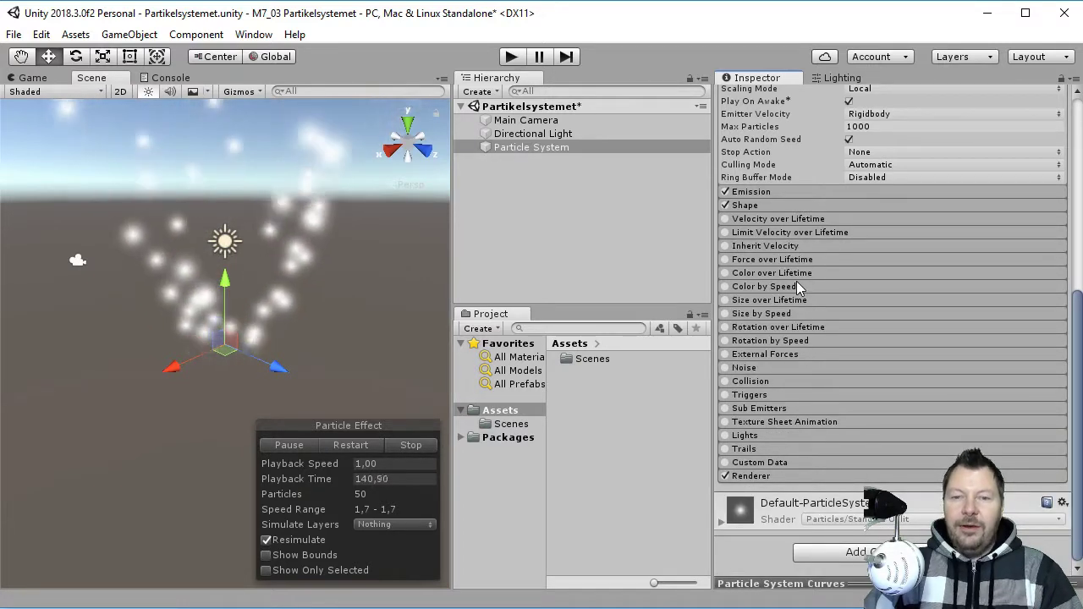
- Enable the Color over Lifetime module and set its gradient's starting color to bright green
left_click(751, 274)
left_click(725, 273)
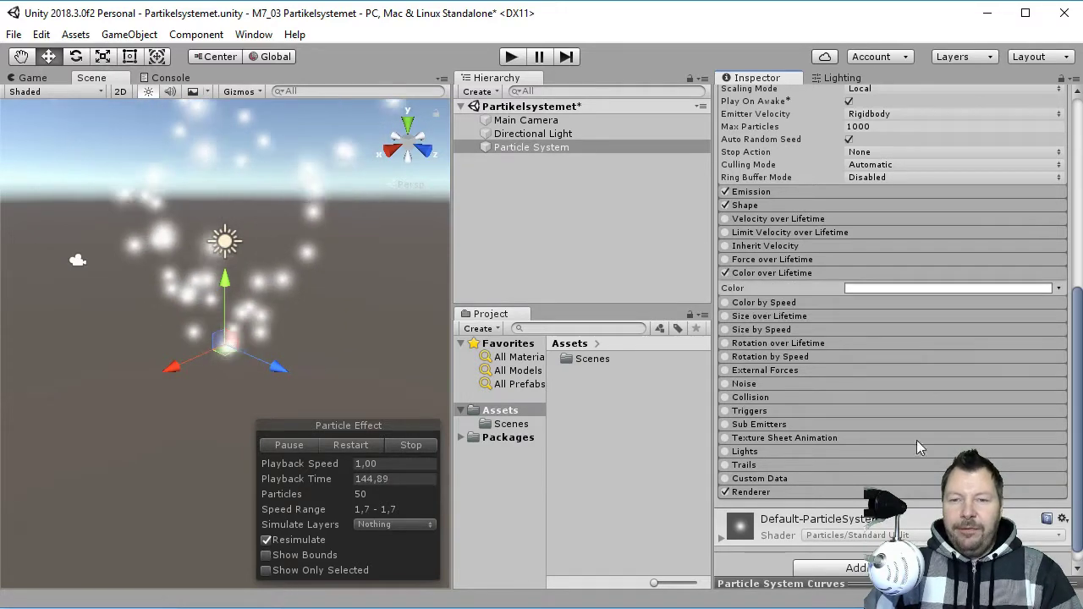
left_click(931, 289)
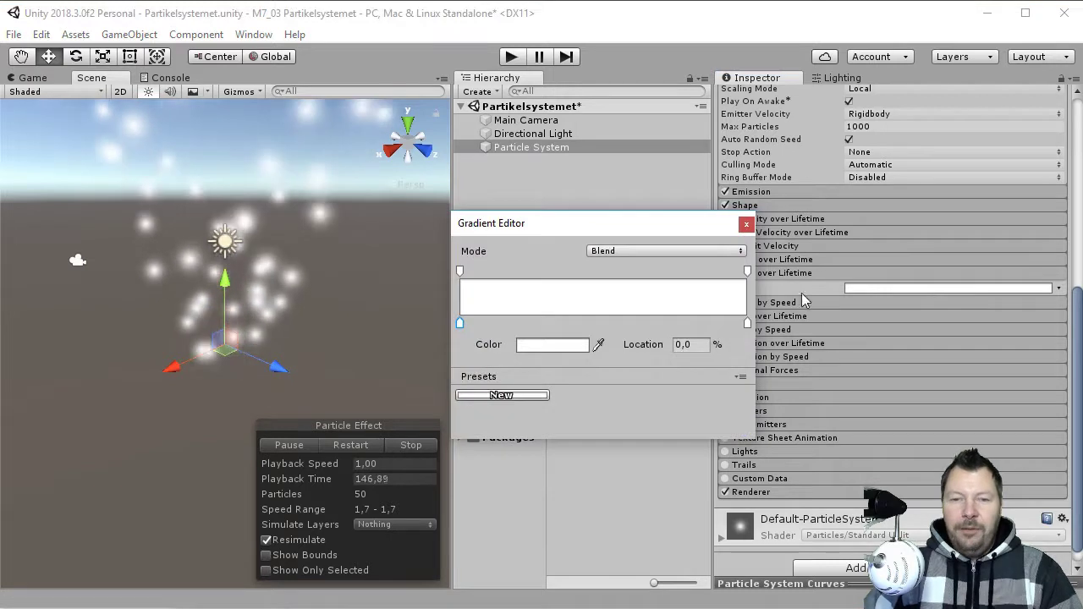
left_click_drag(615, 221, 600, 172)
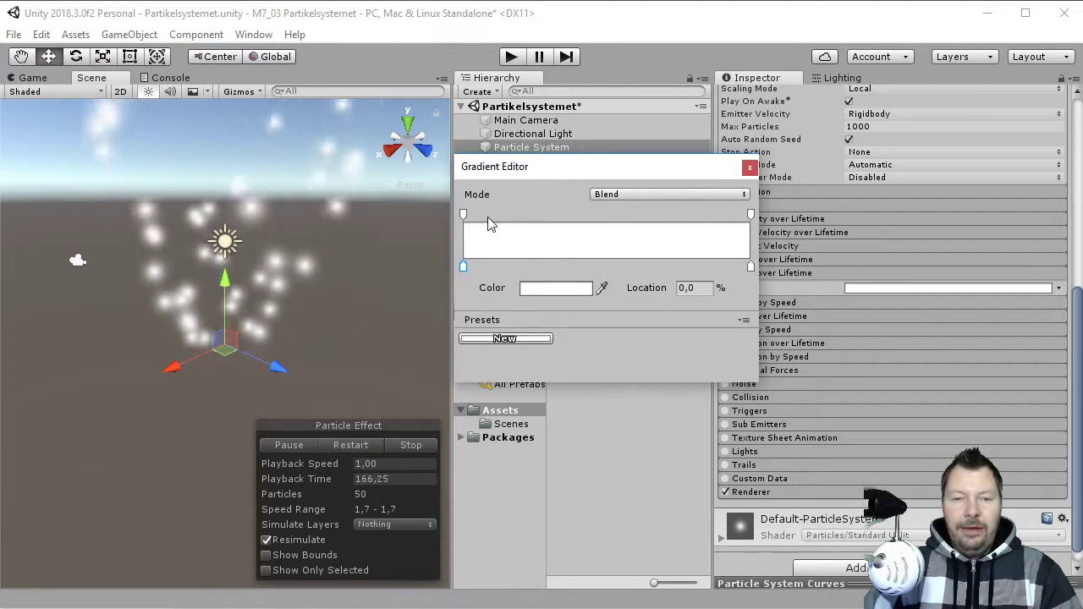
double_click(464, 267)
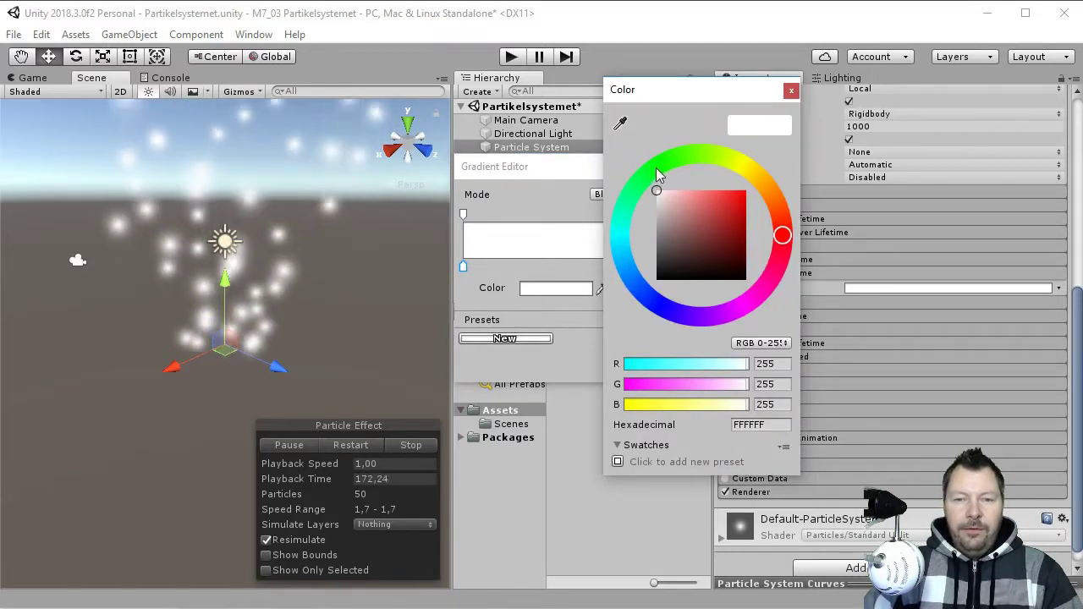
left_click(650, 165)
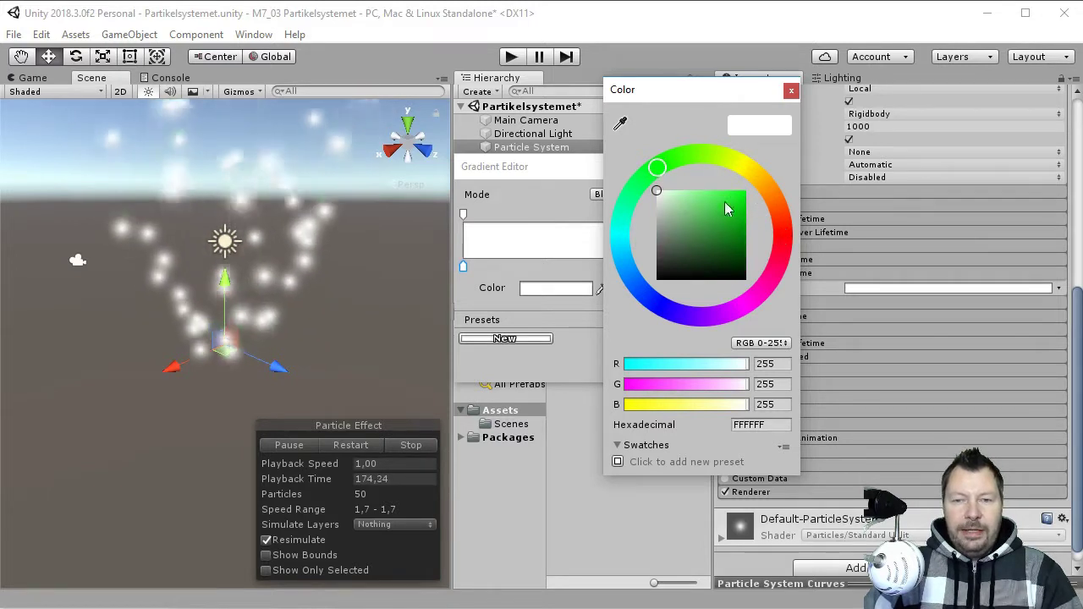
left_click_drag(725, 209, 755, 185)
left_click(790, 91)
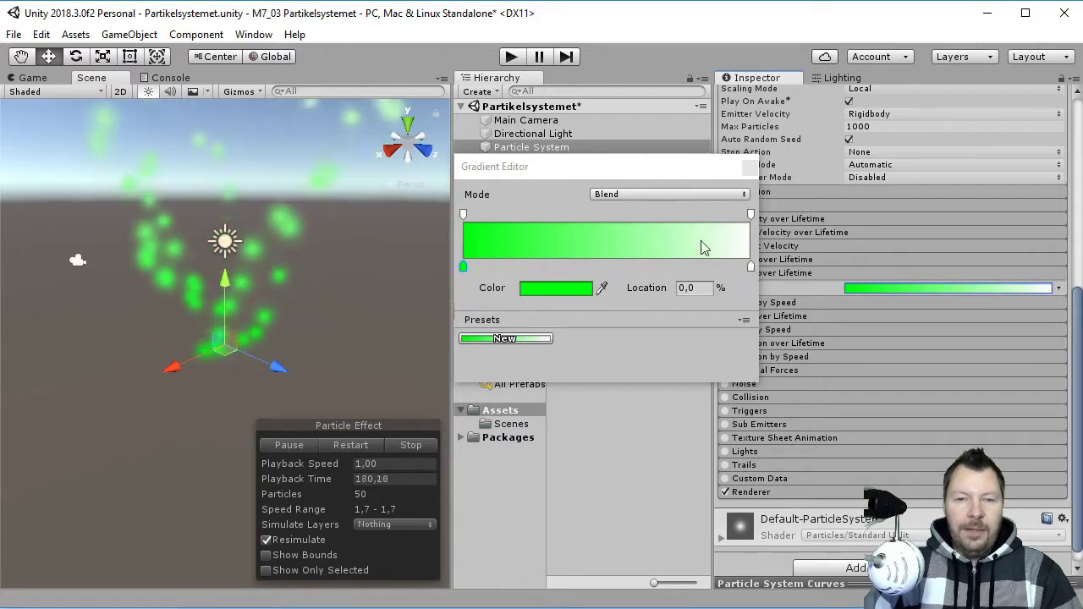
- Set the alpha at the end of the Color over Lifetime gradient to 0 and view the fading particles in the scene
left_click(464, 215)
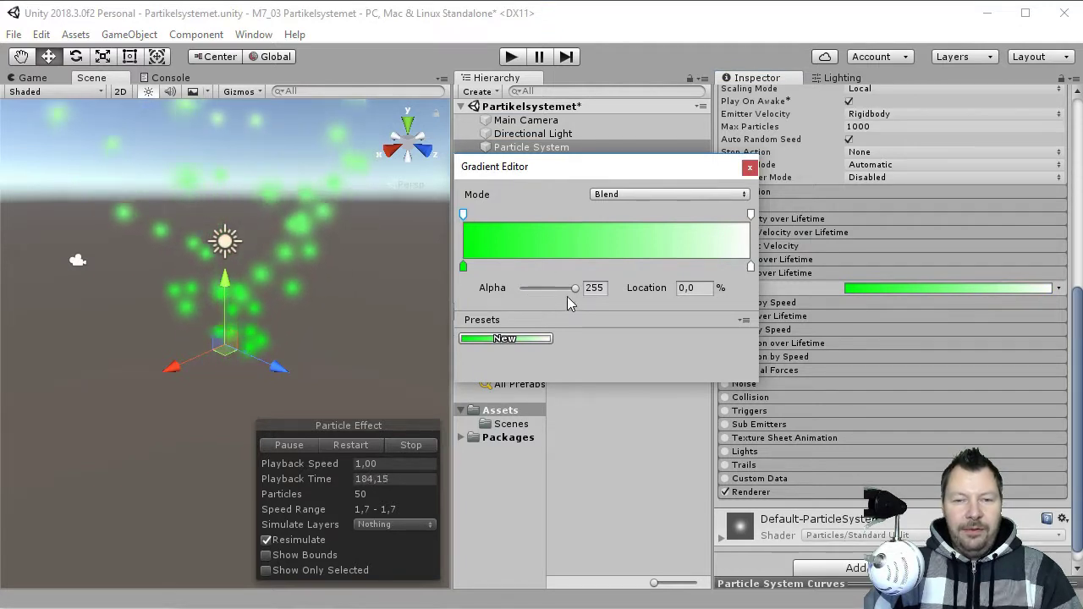
left_click(750, 214)
left_click(594, 287)
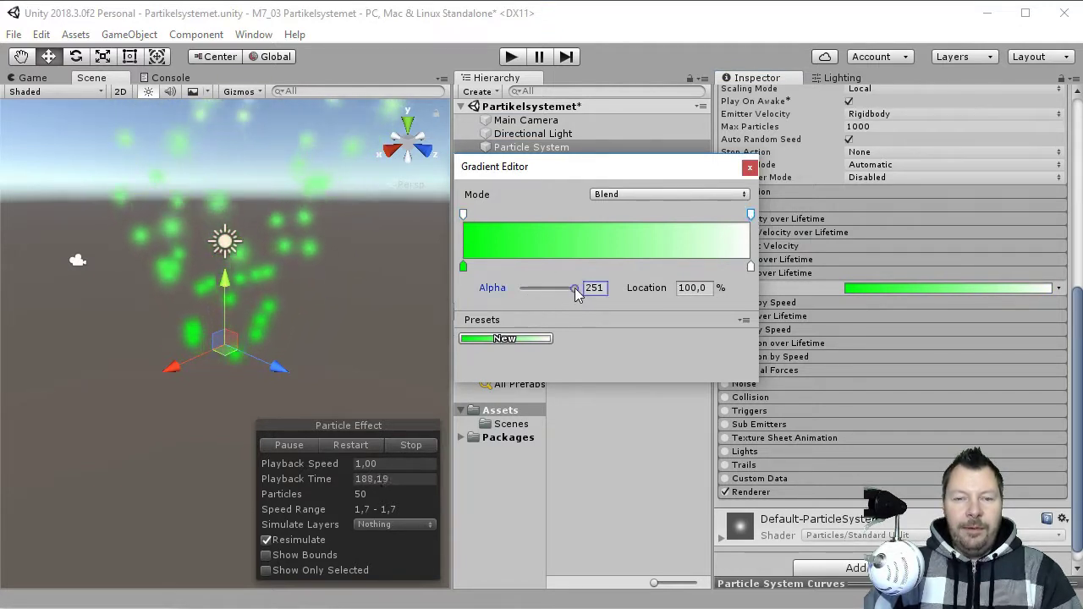
type("0")
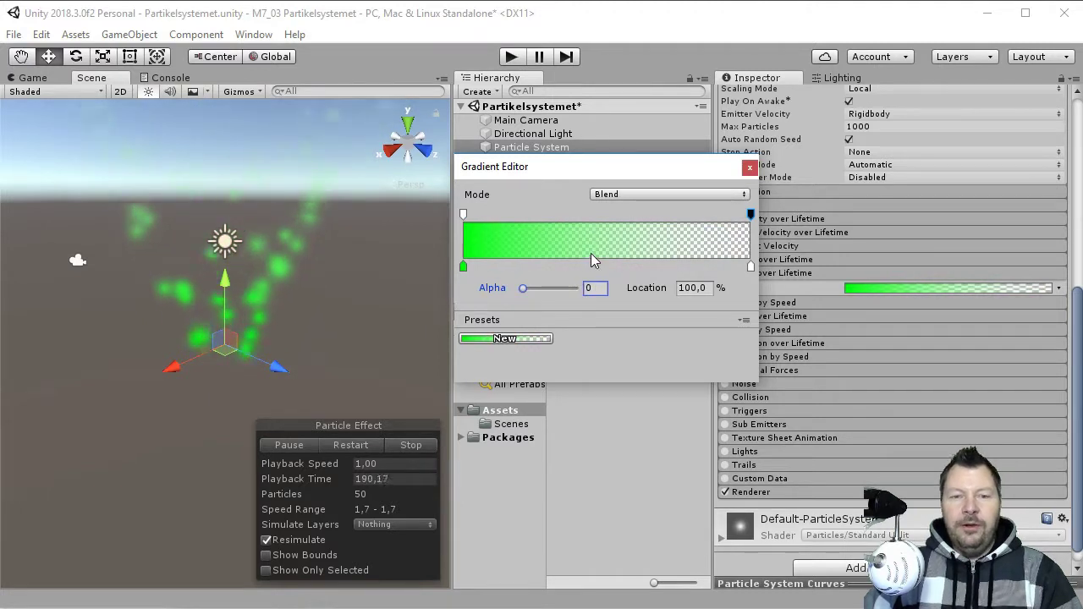
left_click(749, 169)
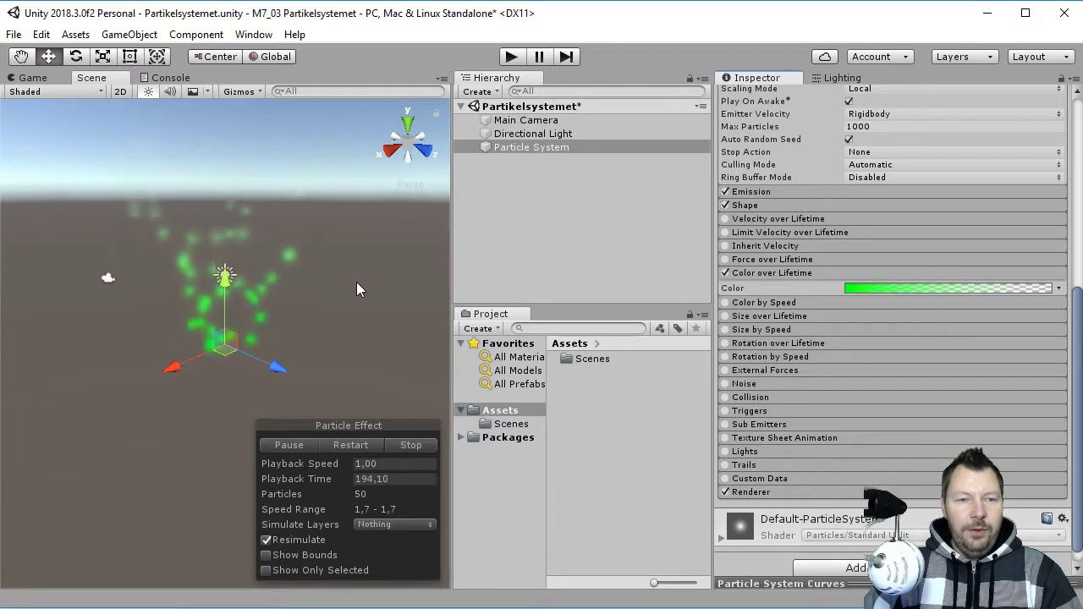
scroll(272, 354, "up", 2)
scroll(278, 354, "up", 3)
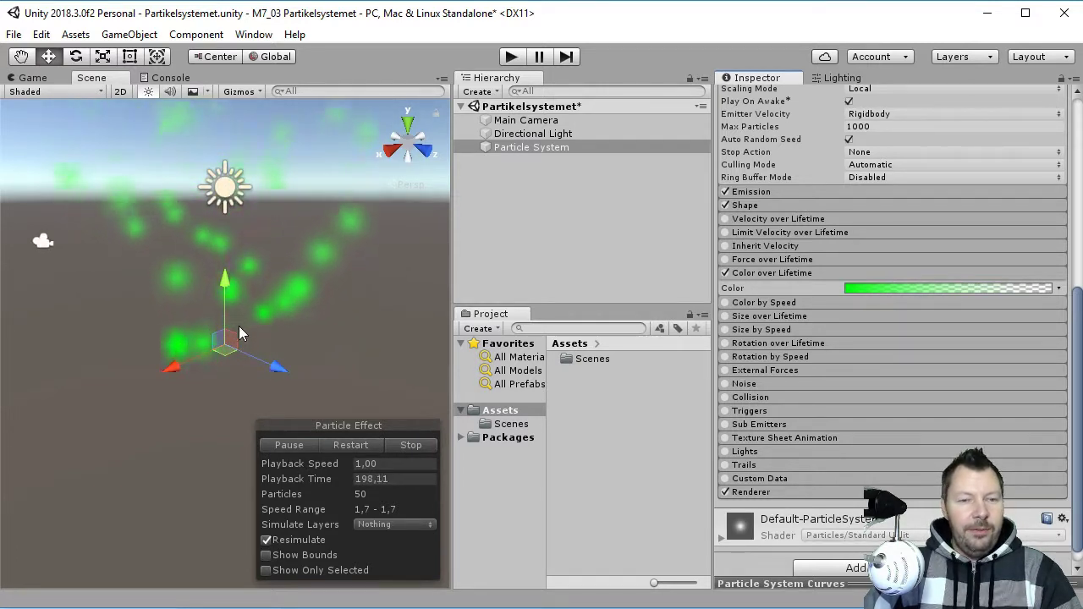
scroll(278, 319, "down", 3)
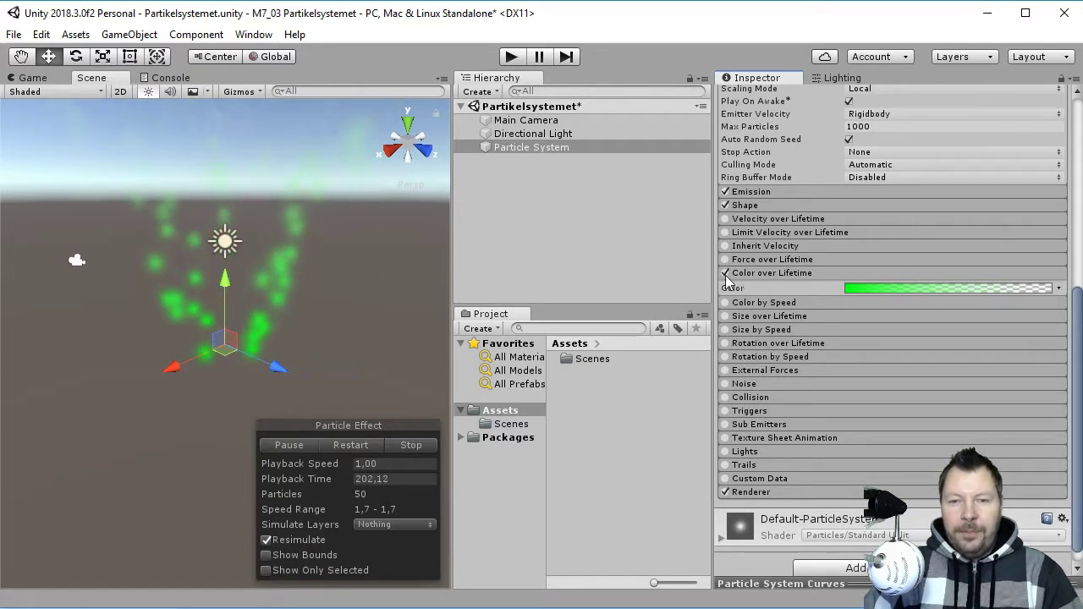
- Look at the Color by Speed settings, collapse both color modules, and disable Color over Lifetime
left_click(787, 273)
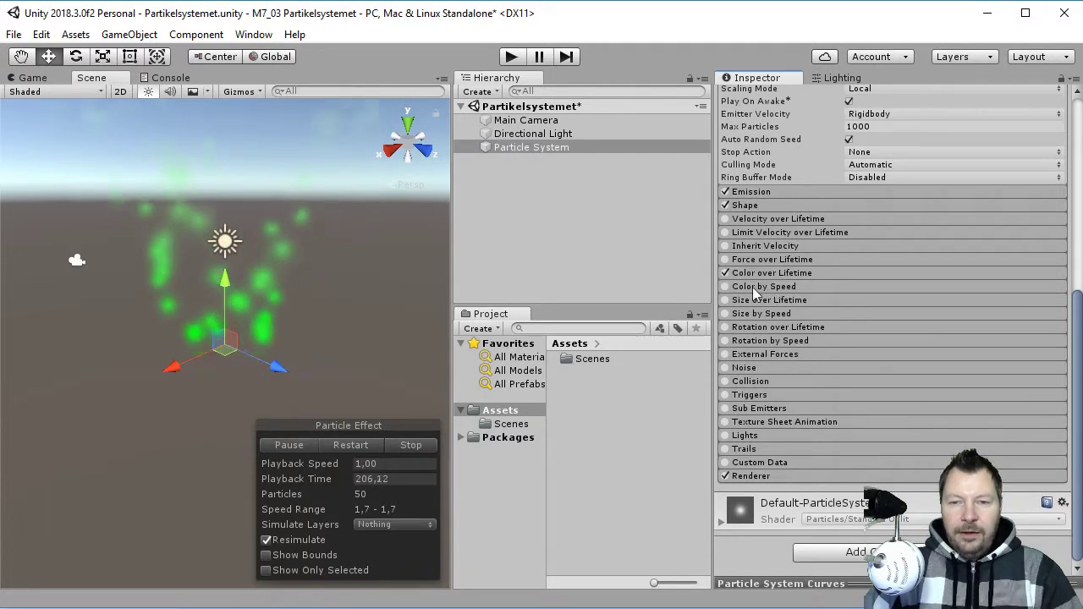
left_click(752, 286)
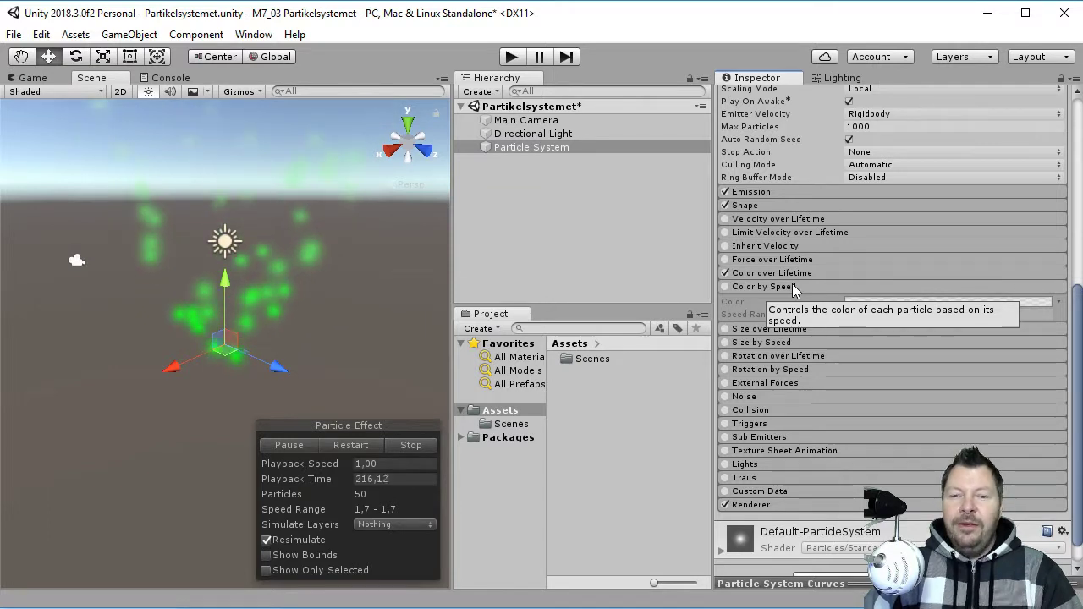
left_click(792, 286)
left_click(724, 273)
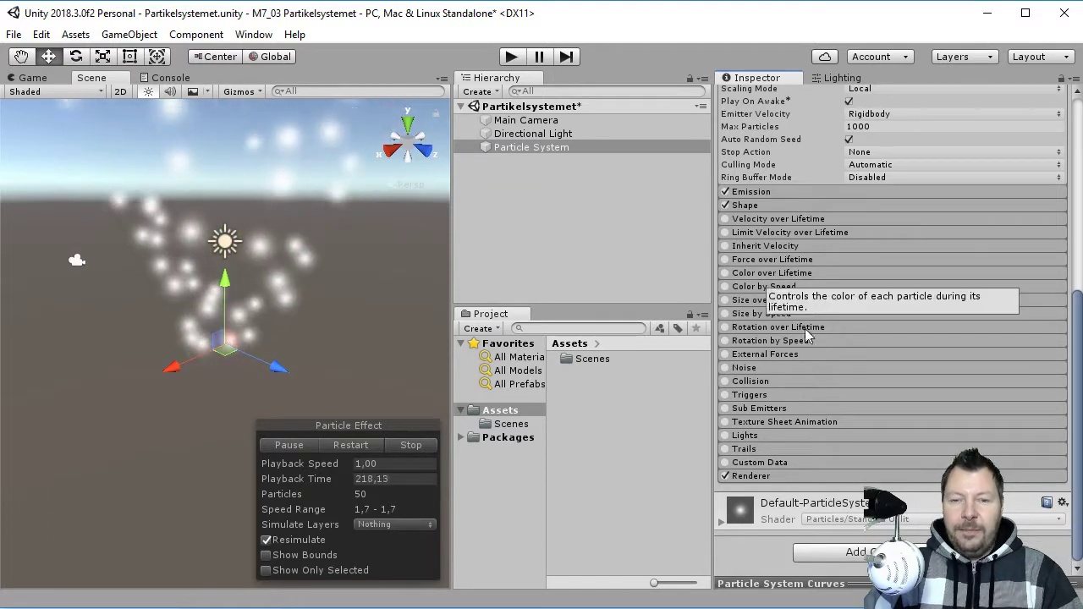
- Expand and enable the Size over Lifetime module
left_click(801, 301)
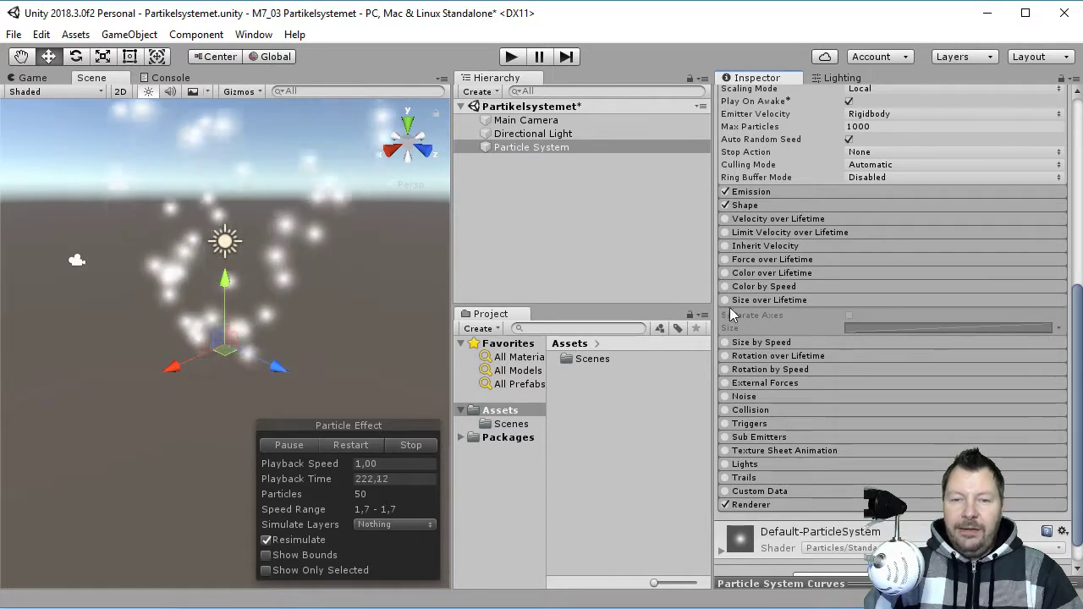
left_click(725, 301)
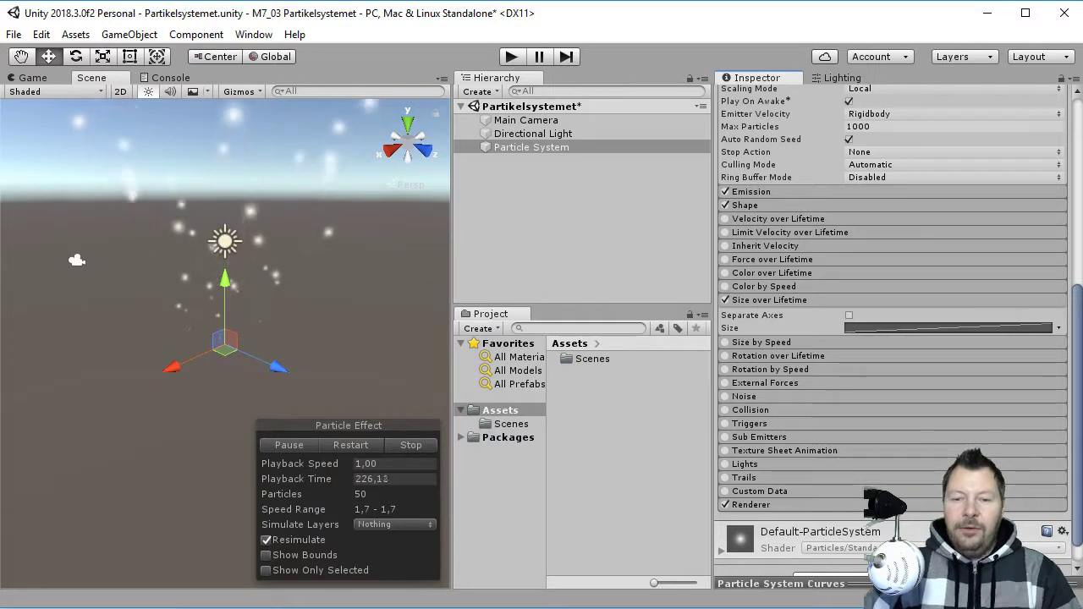
- Show the Size over Lifetime curve in an enlarged curve editor and add a key near the middle of the curve
left_click(942, 328)
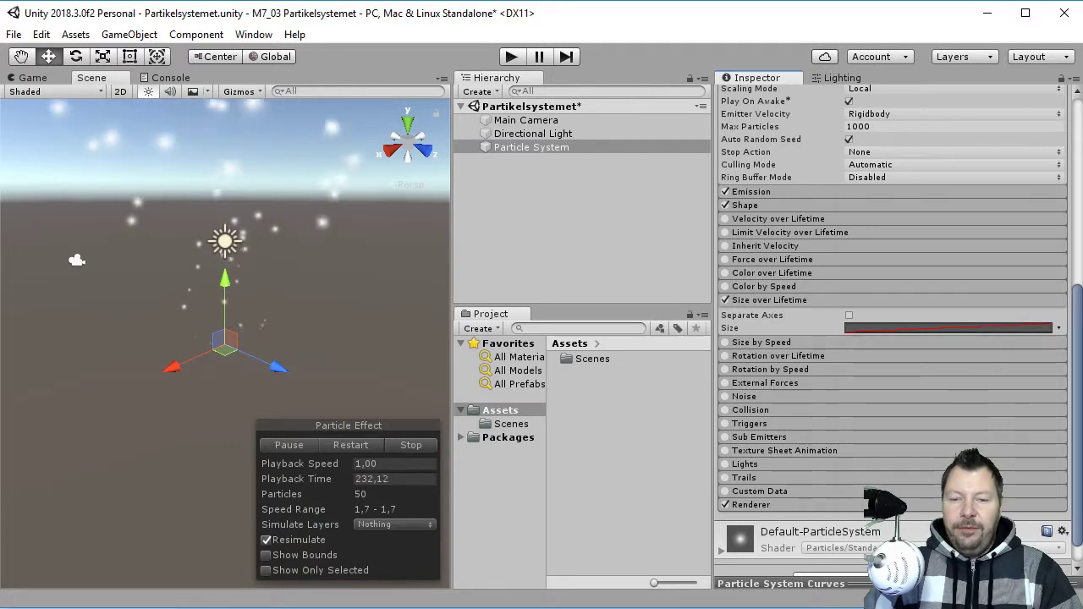
left_click_drag(894, 583, 893, 306)
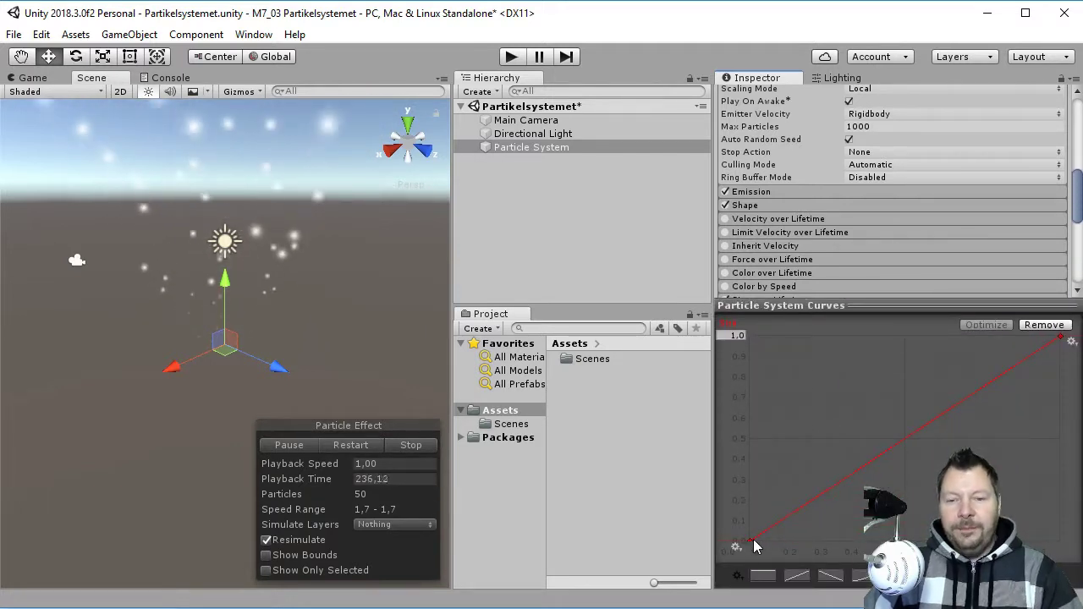
right_click(884, 452)
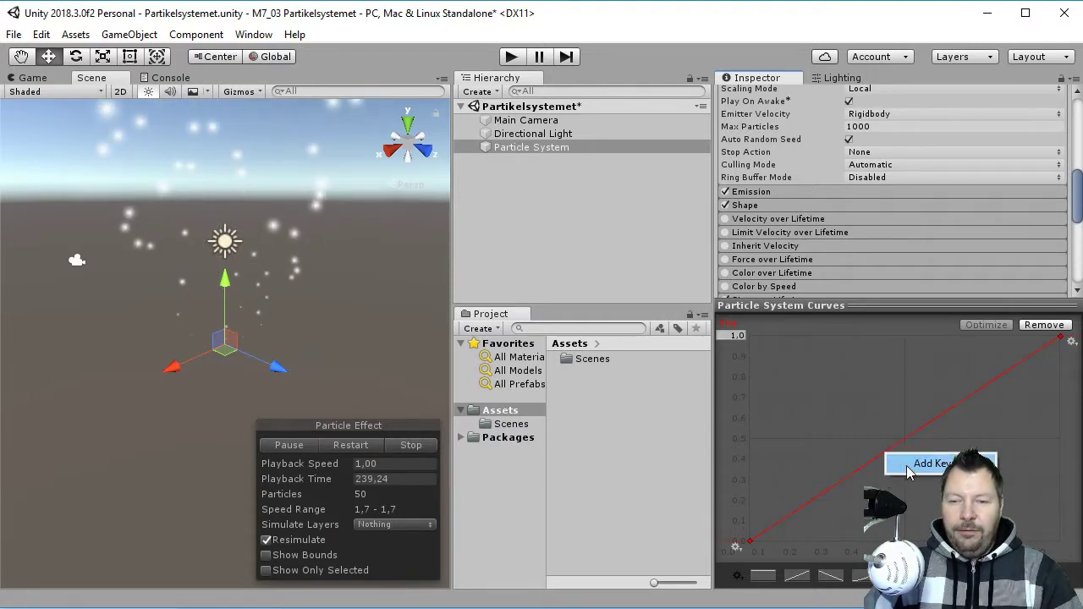
left_click(906, 465)
left_click_drag(884, 453, 912, 434)
left_click(749, 540)
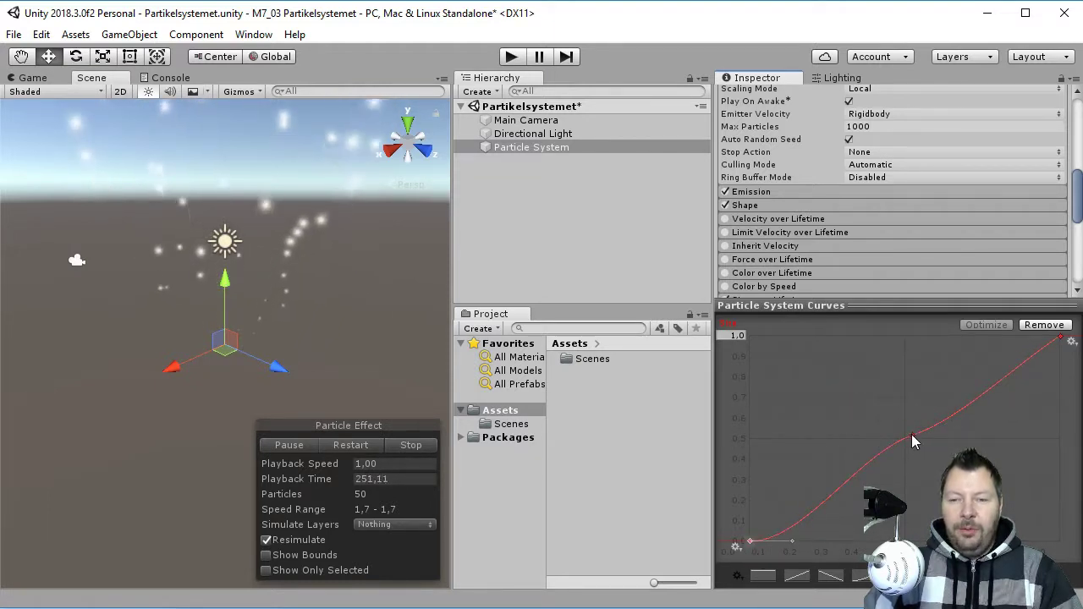
- Reshape the size curve into a hump, with the middle key at about 0.8 and the end key at 0
left_click_drag(911, 435, 810, 336)
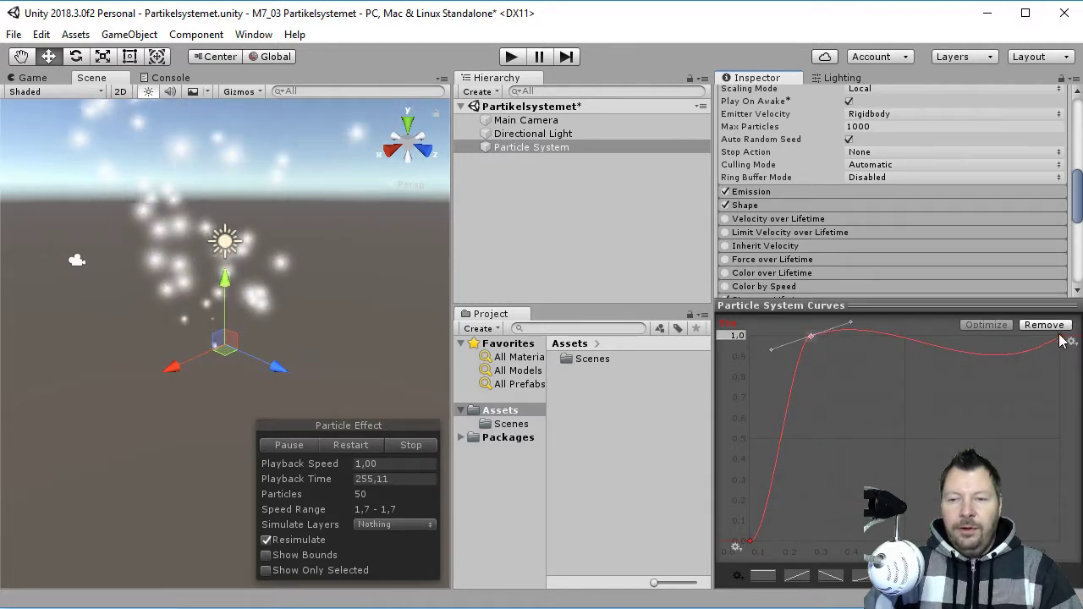
left_click_drag(1056, 340, 1059, 542)
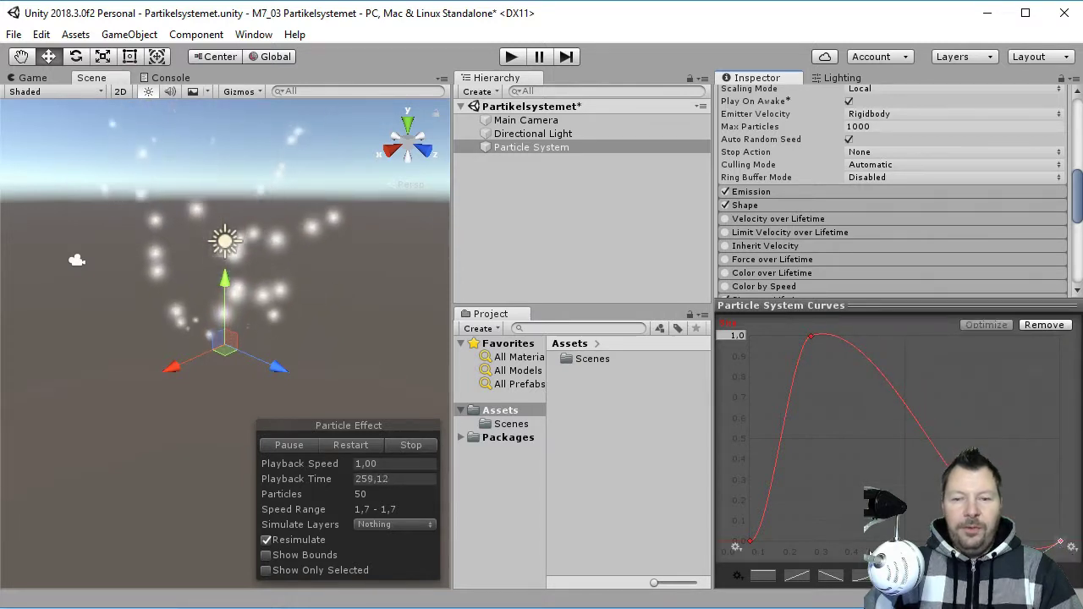
left_click_drag(811, 340, 840, 379)
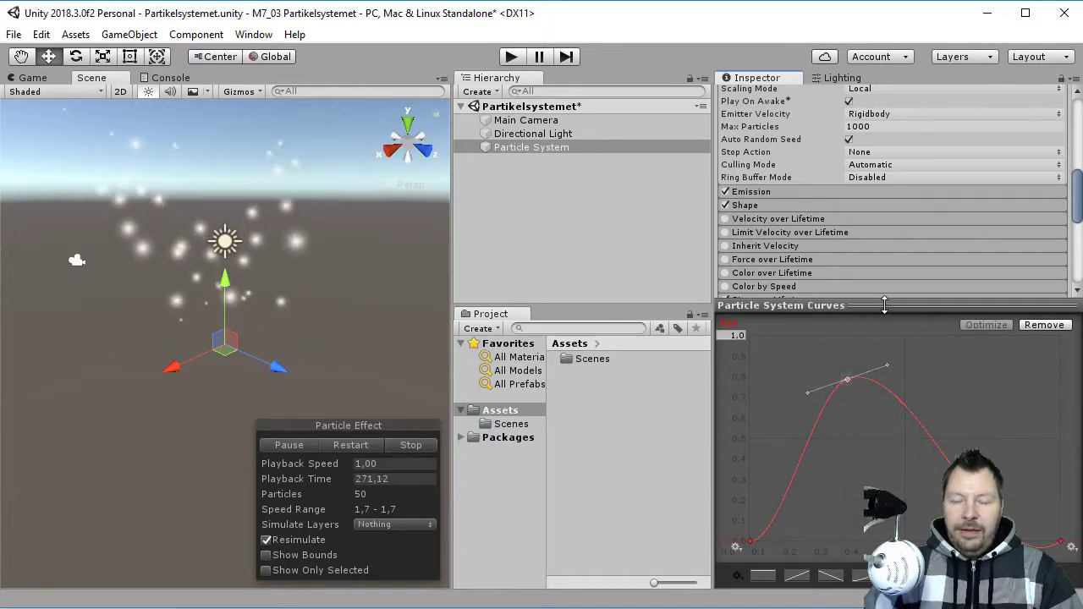
- Minimize the curve editor, and disable and collapse the Size over Lifetime module
left_click_drag(884, 301, 892, 588)
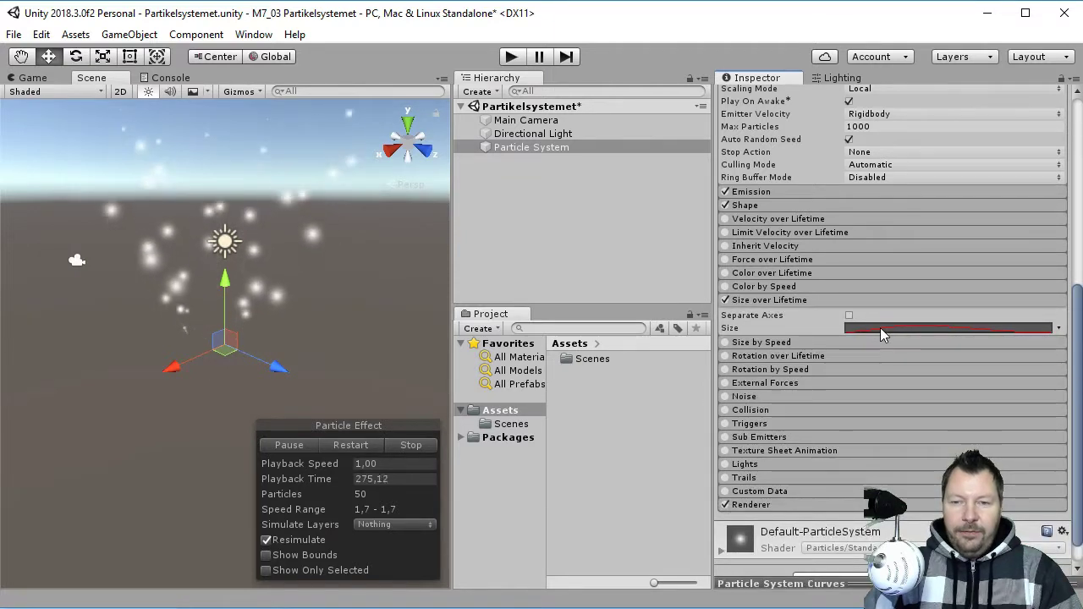
mouse_move(883, 584)
left_mouse_down()
mouse_move(883, 260)
mouse_move(883, 584)
left_mouse_up()
left_click(725, 300)
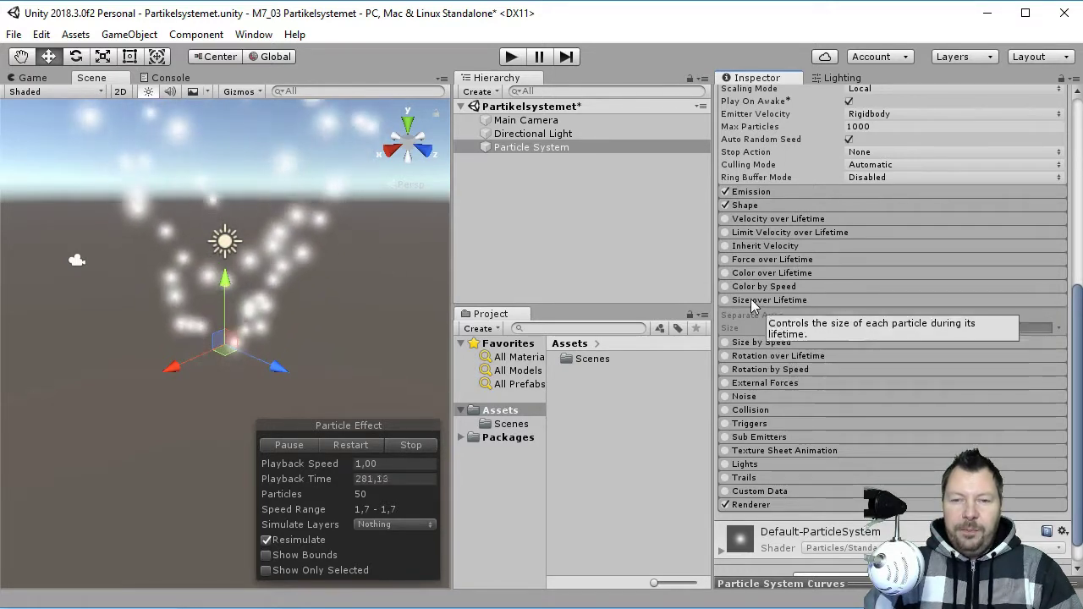
left_click(780, 300)
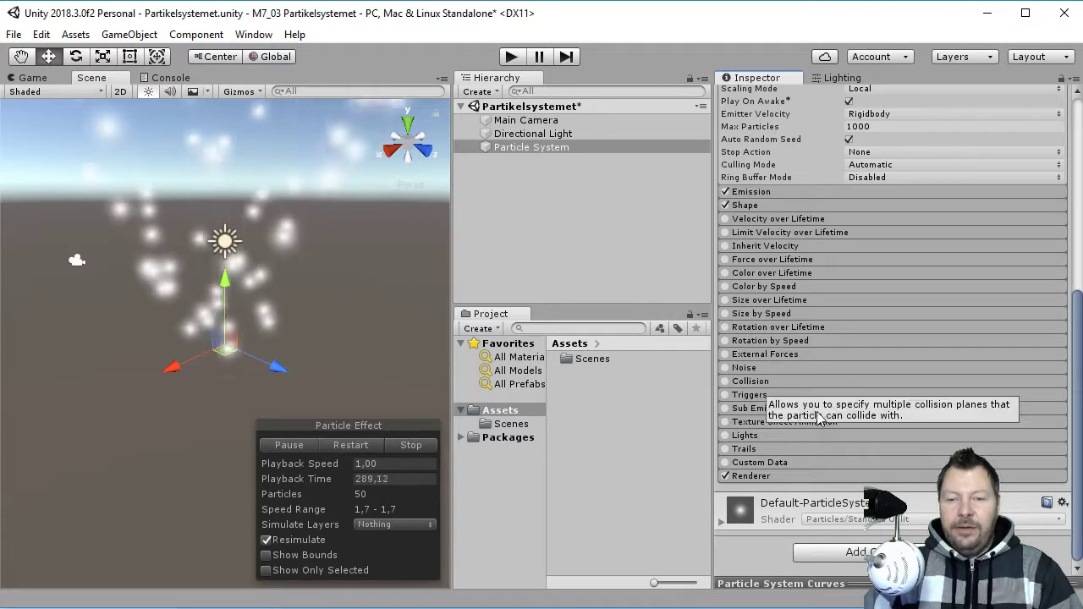
- Expand the Renderer module and examine its settings and the materials available for the particles, keeping the current material
left_click(767, 478)
scroll(928, 355, "down", 3)
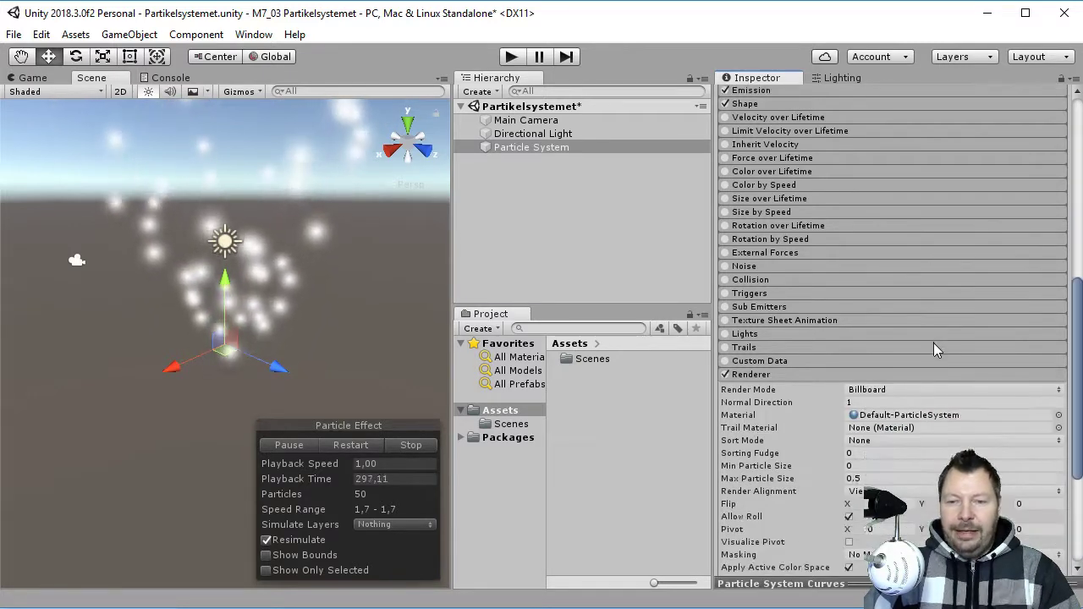
scroll(932, 342, "down", 6)
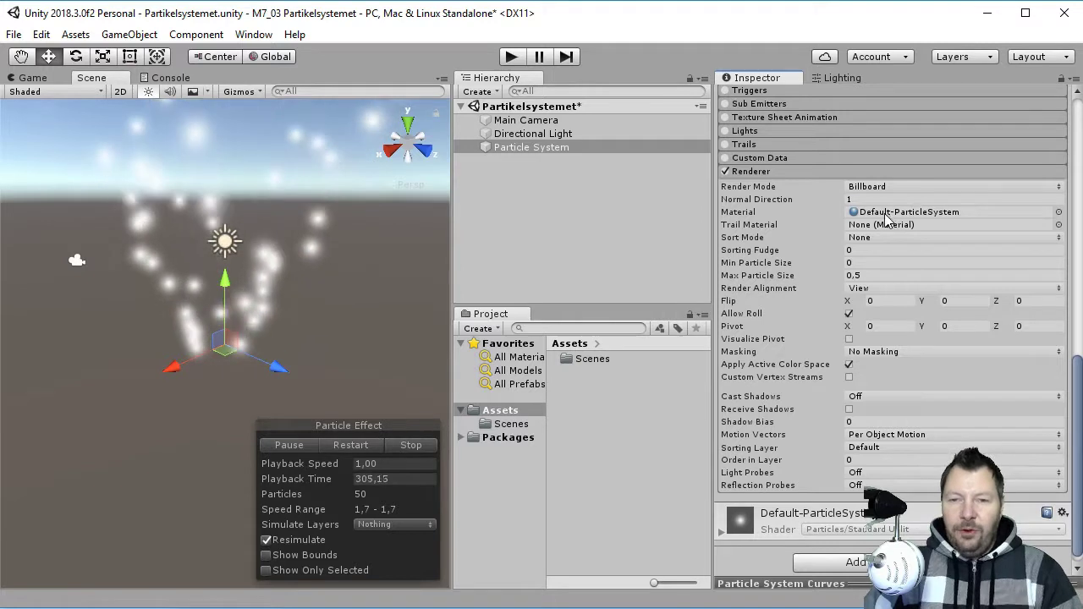
left_click(1059, 214)
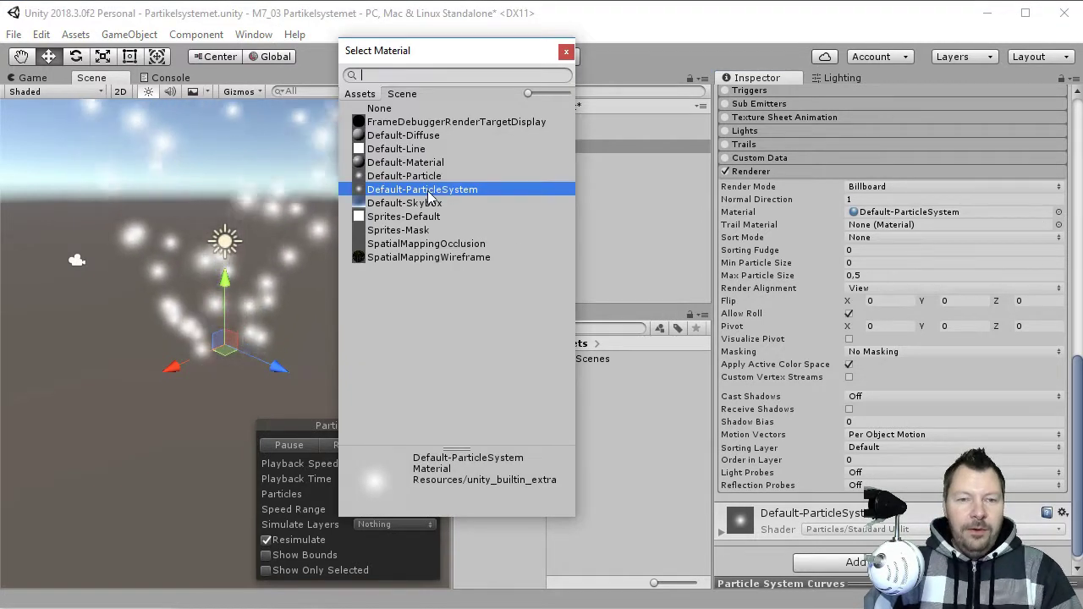
left_click(566, 53)
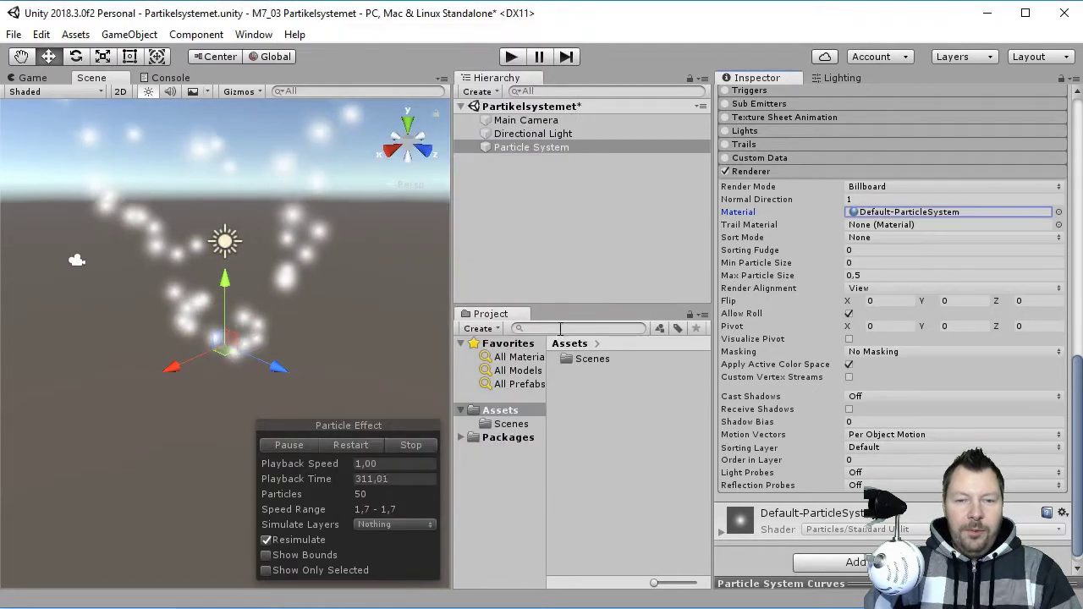
- Inspect the Default-ParticleSystem material's properties, return to the Particle System object and collapse its Renderer module
double_click(929, 213)
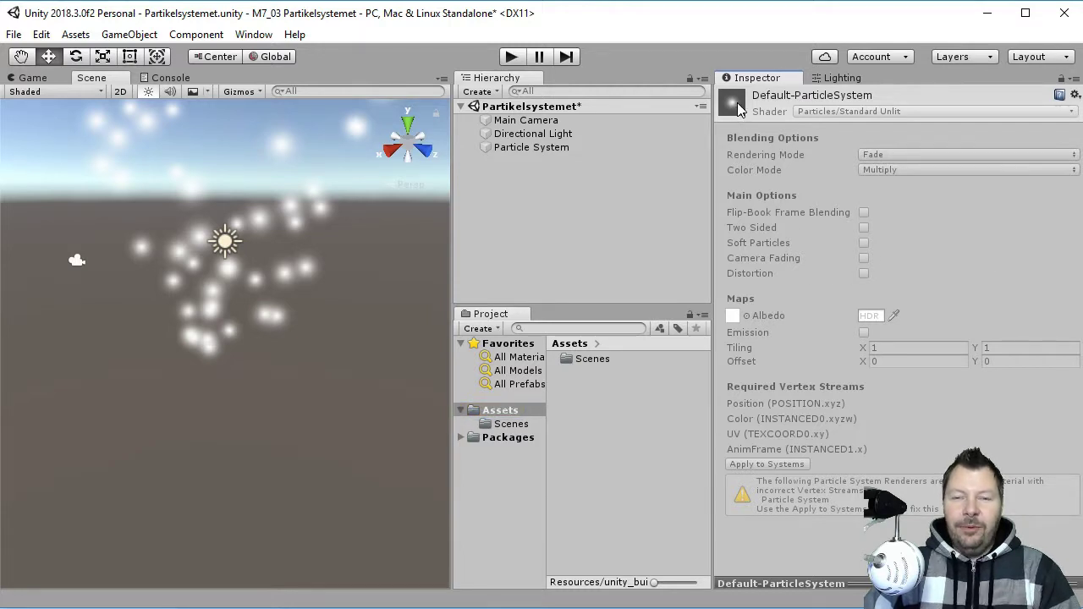
left_click(550, 149)
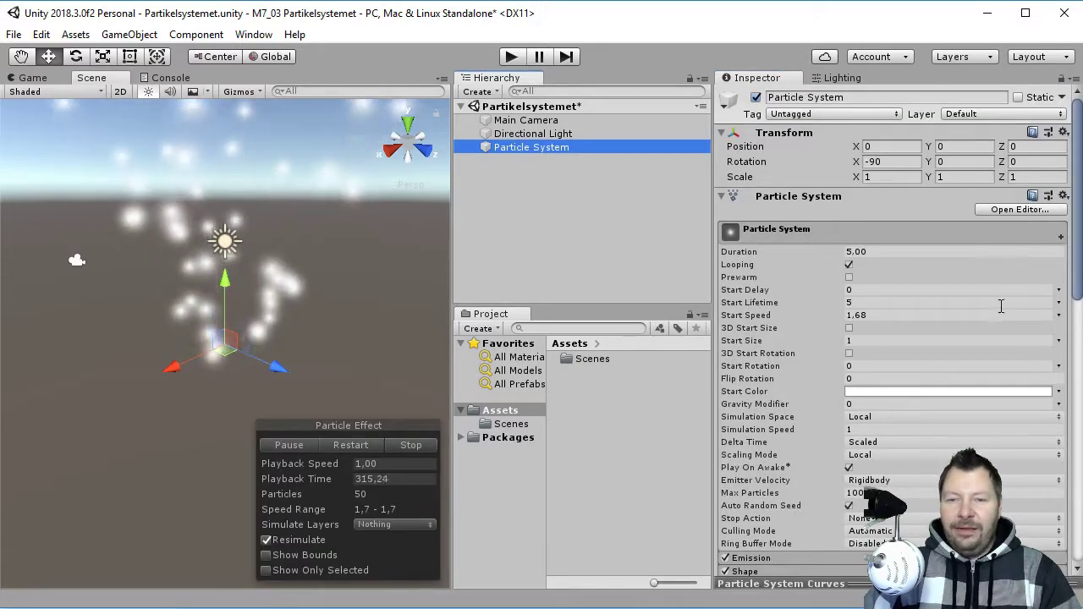
scroll(998, 353, "down", 13)
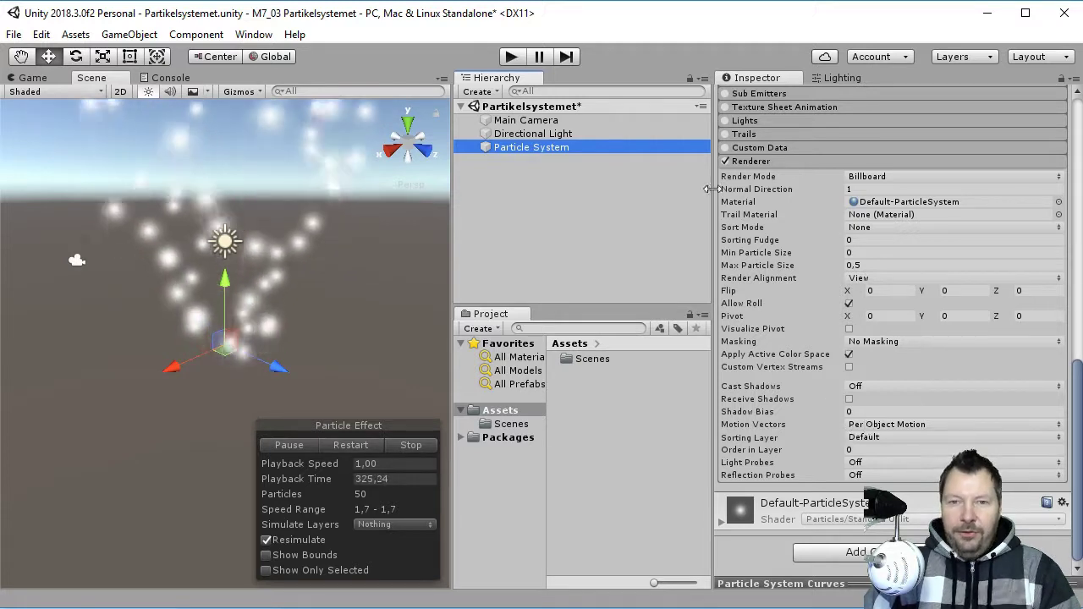
left_click(787, 160)
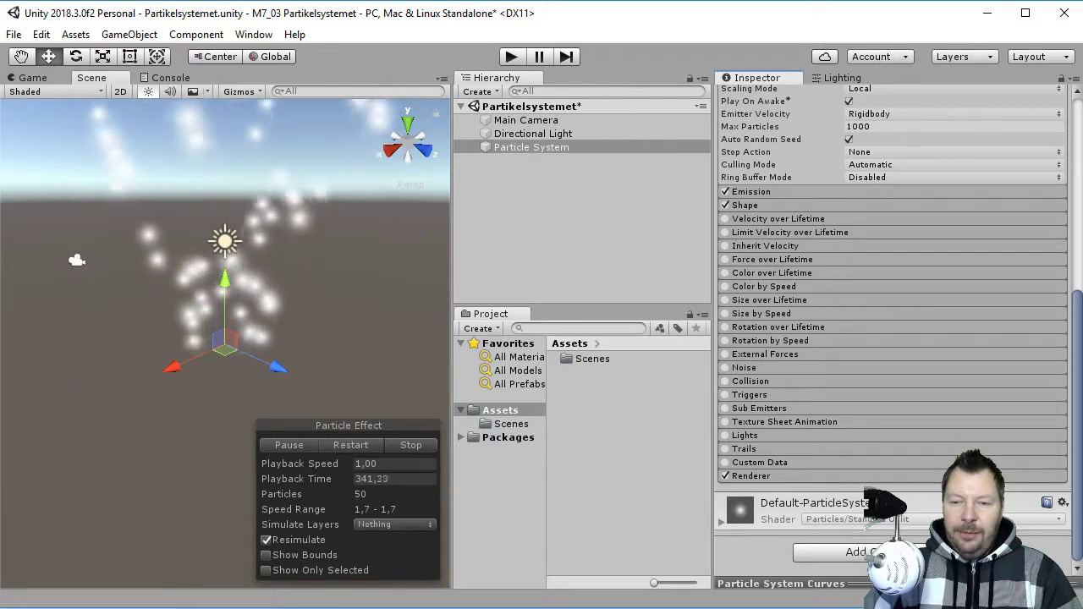
- Open the Particle System in the separate Particle Effect editor window and look over its properties and modules
scroll(888, 508, "up", 10)
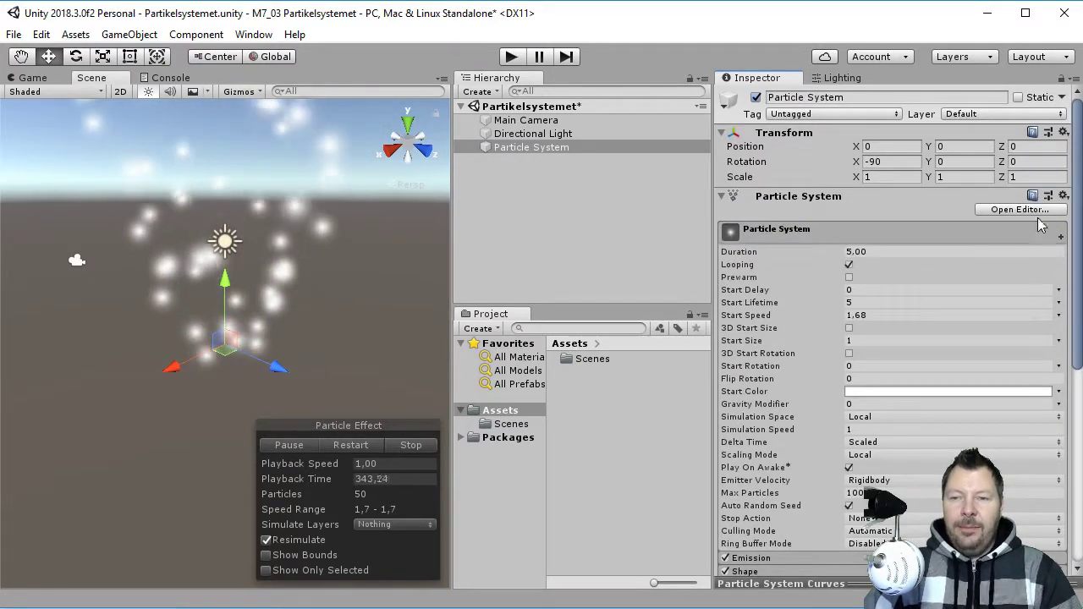
left_click(1049, 212)
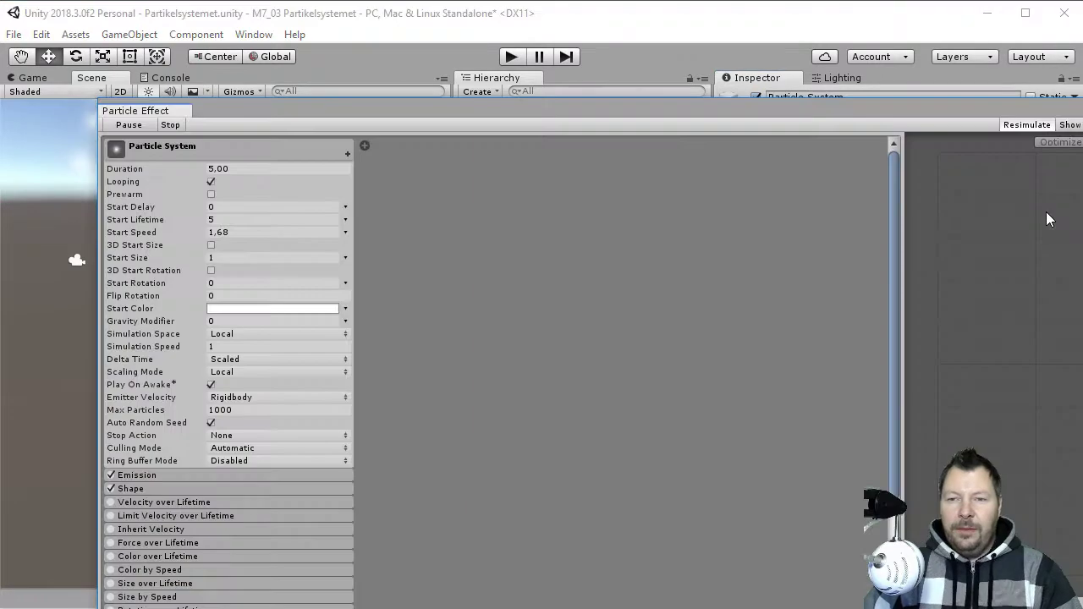
left_click_drag(711, 108, 707, 28)
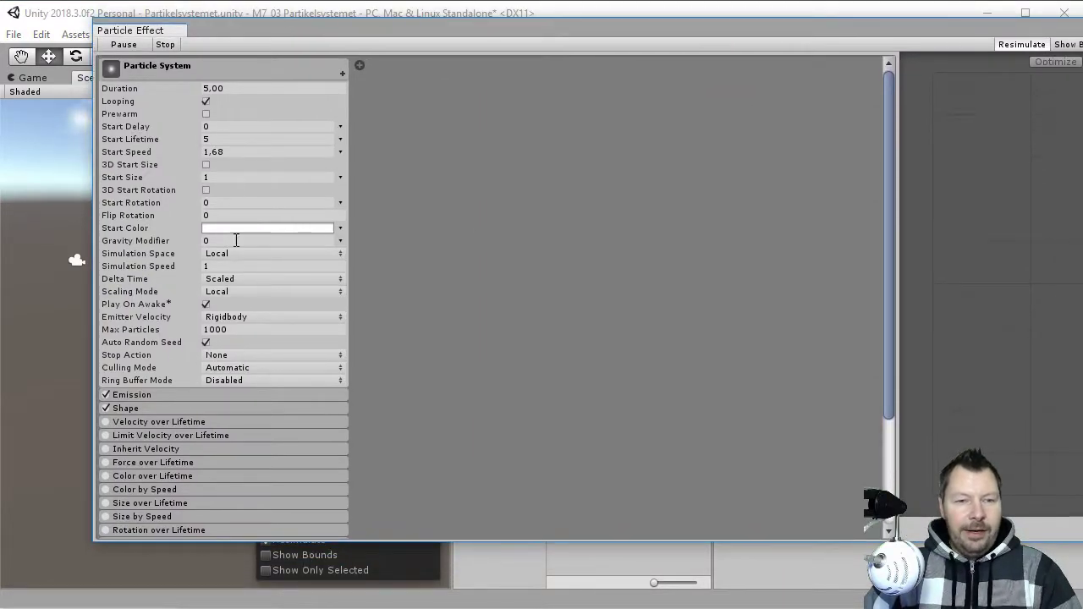
scroll(236, 446, "down", 3)
scroll(236, 446, "up", 3)
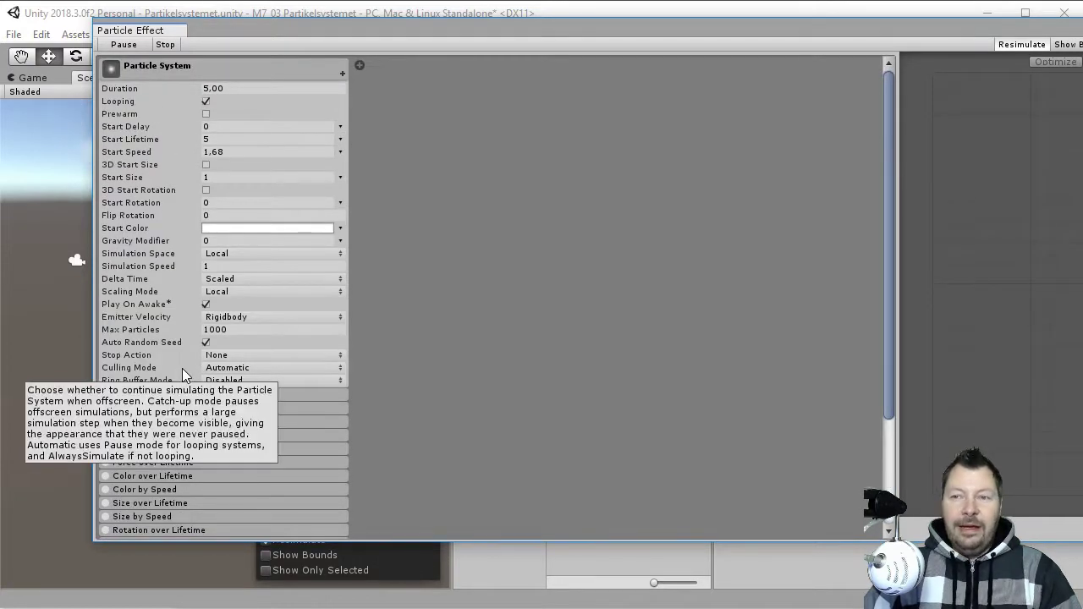
left_click_drag(460, 31, 427, 18)
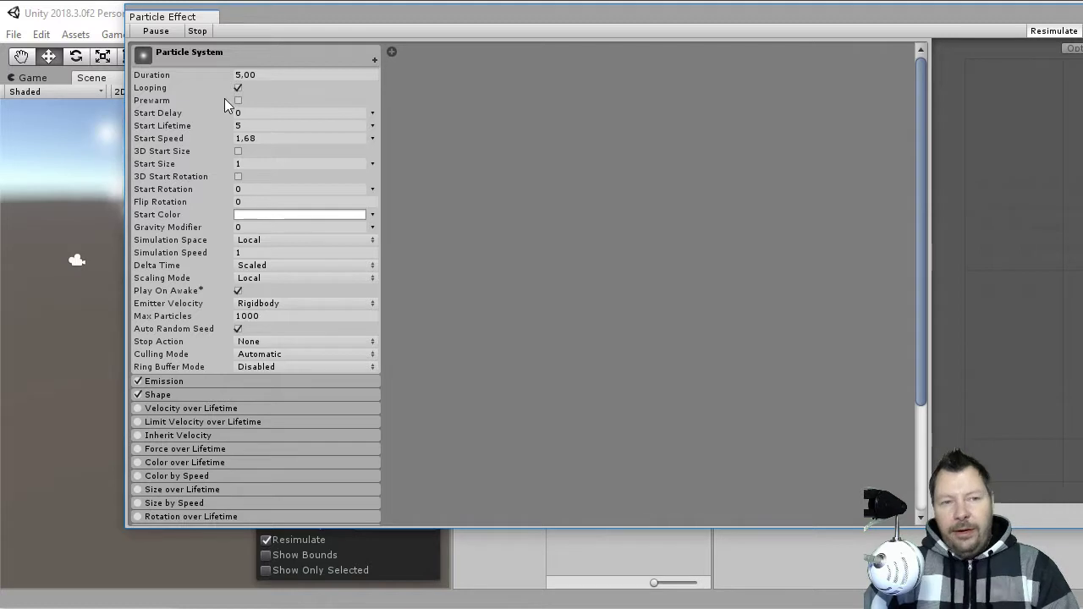
- Add two more particle systems to the effect, alongside the existing Particle System
mouse_move(225, 98)
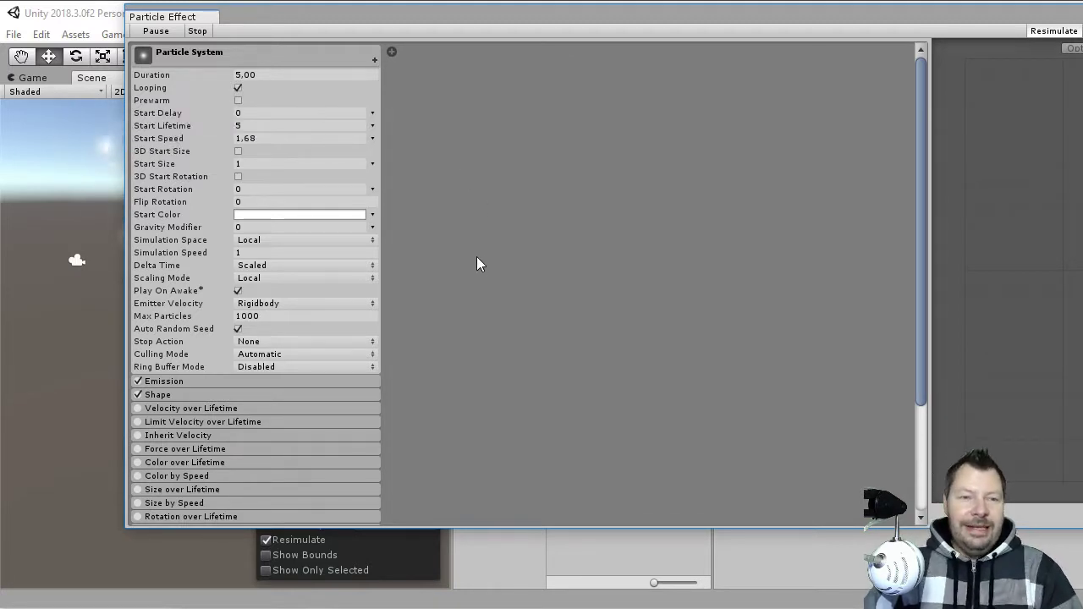
left_click(391, 53)
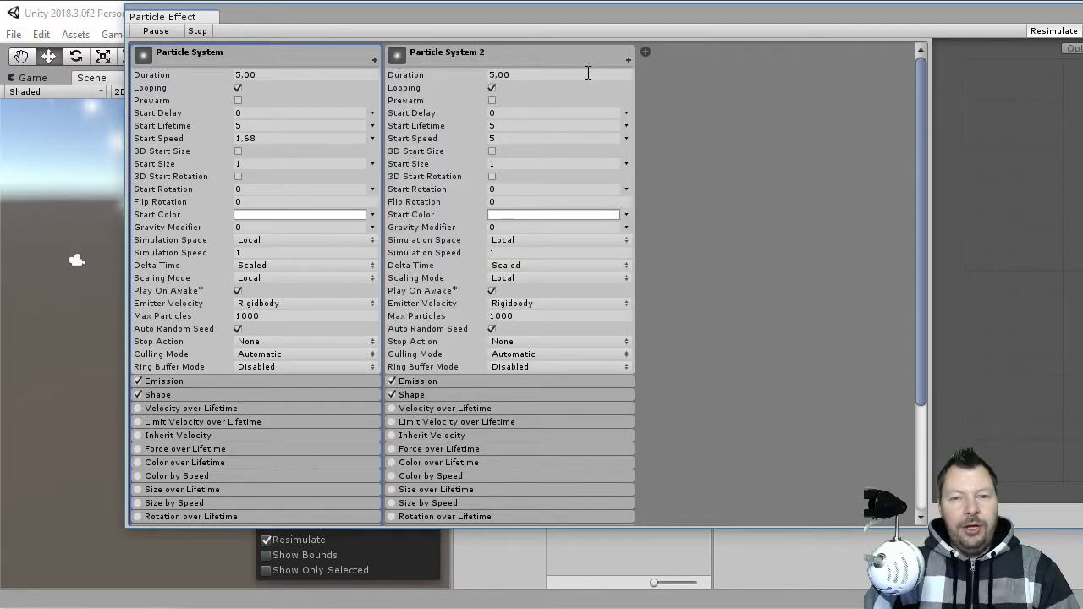
left_click(645, 52)
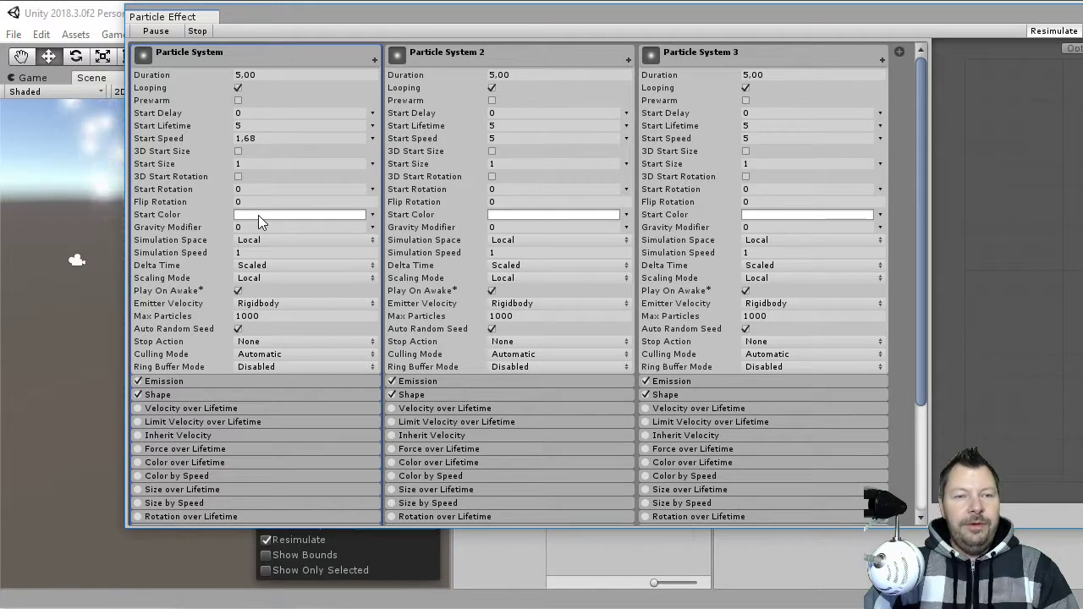
- Set the Start Color of Particle System 2 to bright green
left_click(519, 213)
left_click(656, 161)
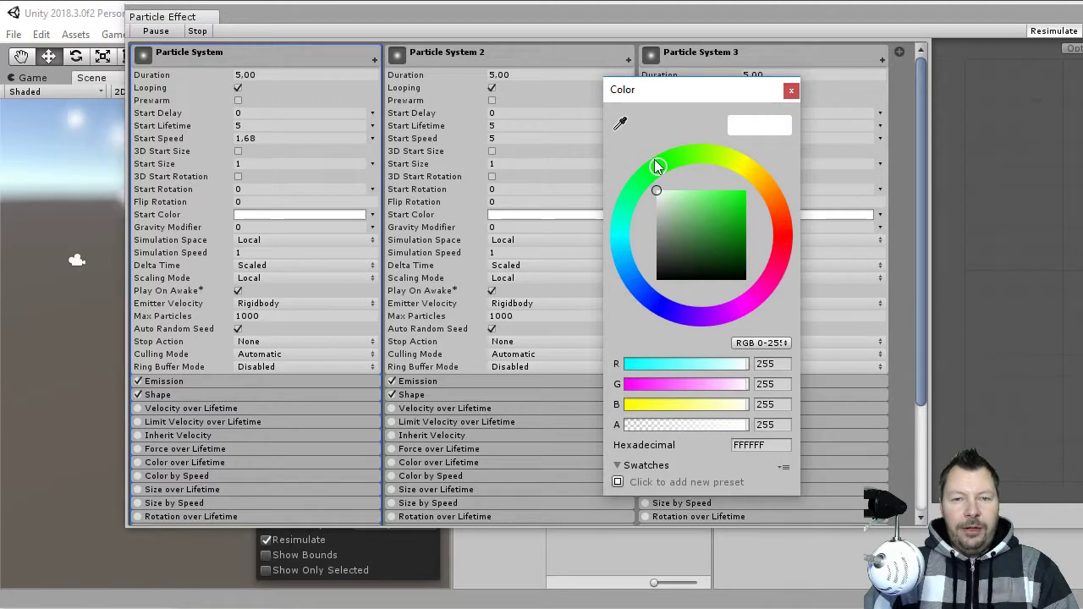
left_click(791, 89)
left_click(560, 215)
left_click(655, 163)
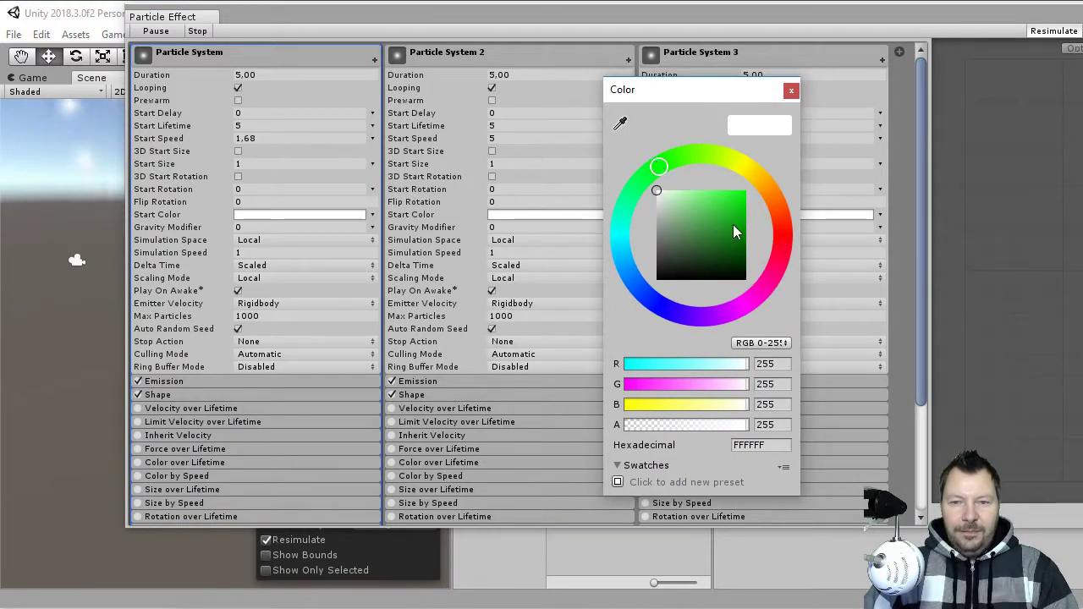
left_click_drag(707, 208, 775, 167)
left_click(791, 88)
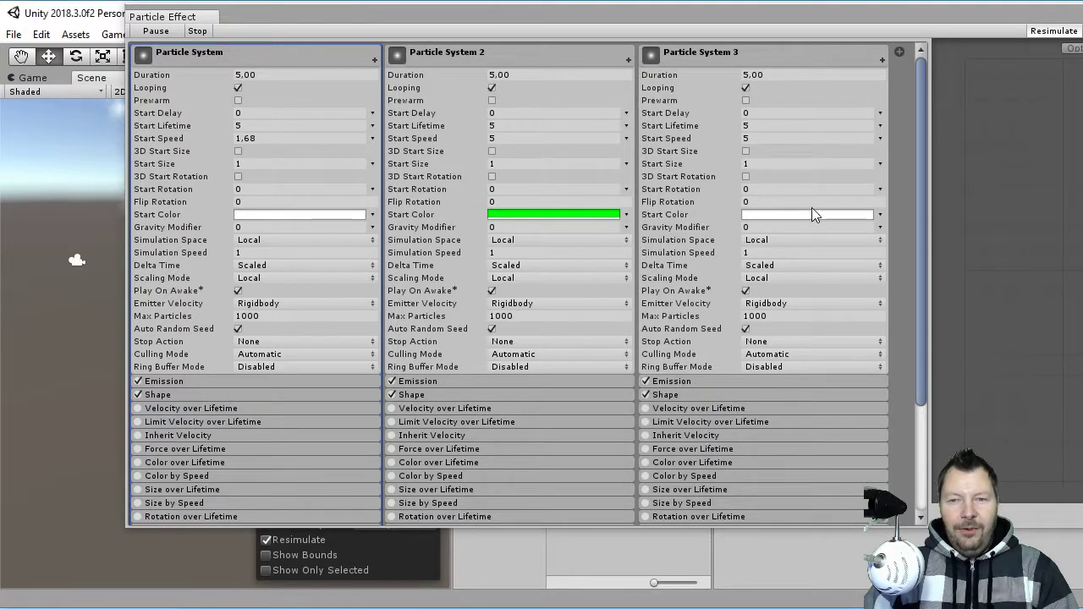
- Set the Start Color of Particle System 3 to pure red (FF0000)
left_click(812, 213)
left_click_drag(738, 217, 764, 169)
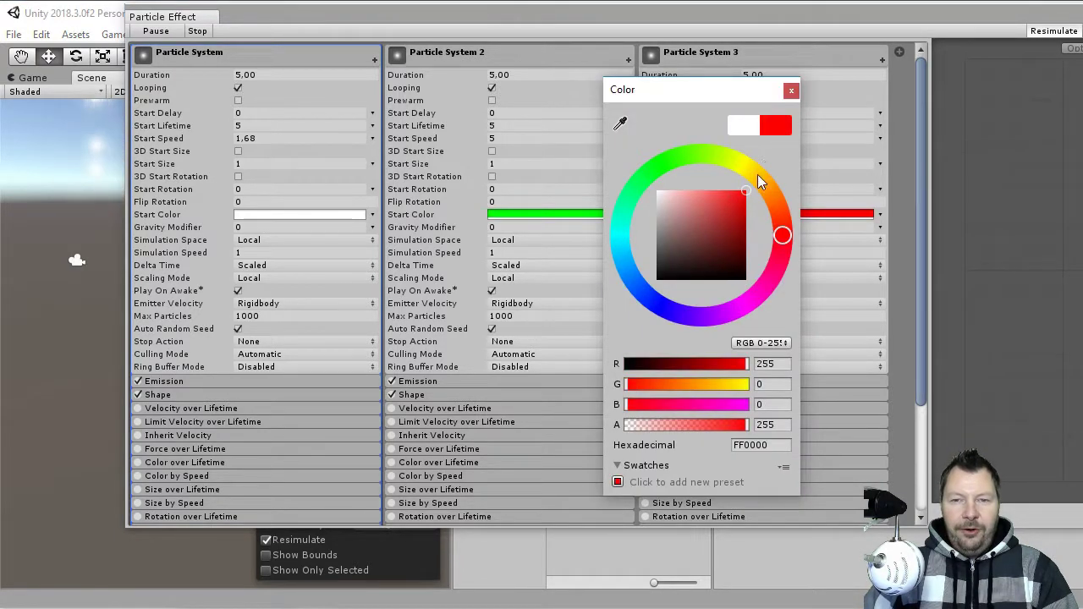
left_click(790, 90)
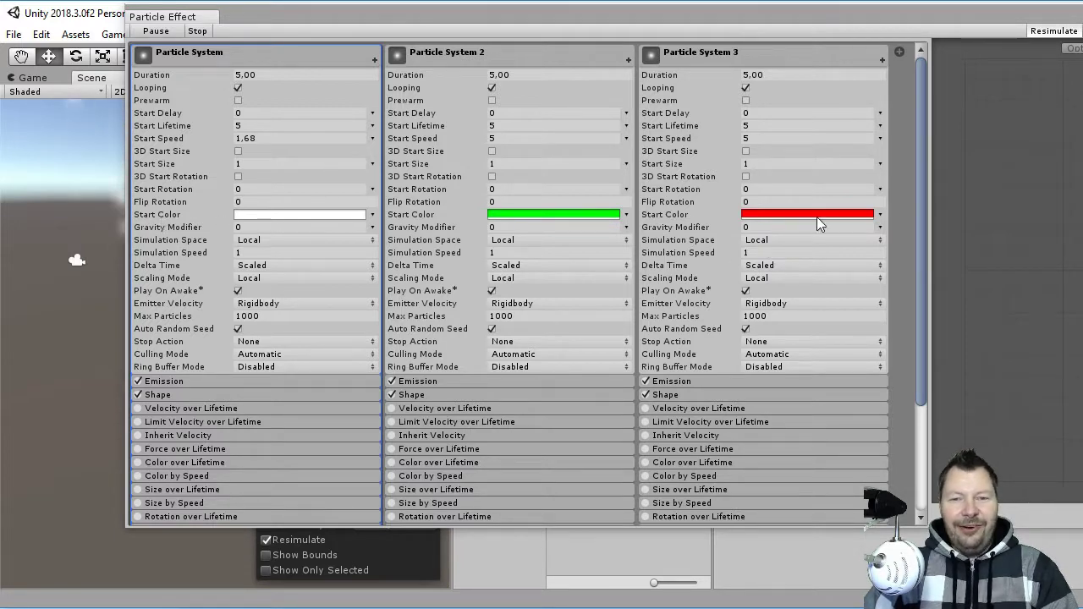
- Leave the Particle Effect editor and select Particle System 2 among the Particle System's child objects in the scene hierarchy
left_click_drag(919, 215, 902, 379)
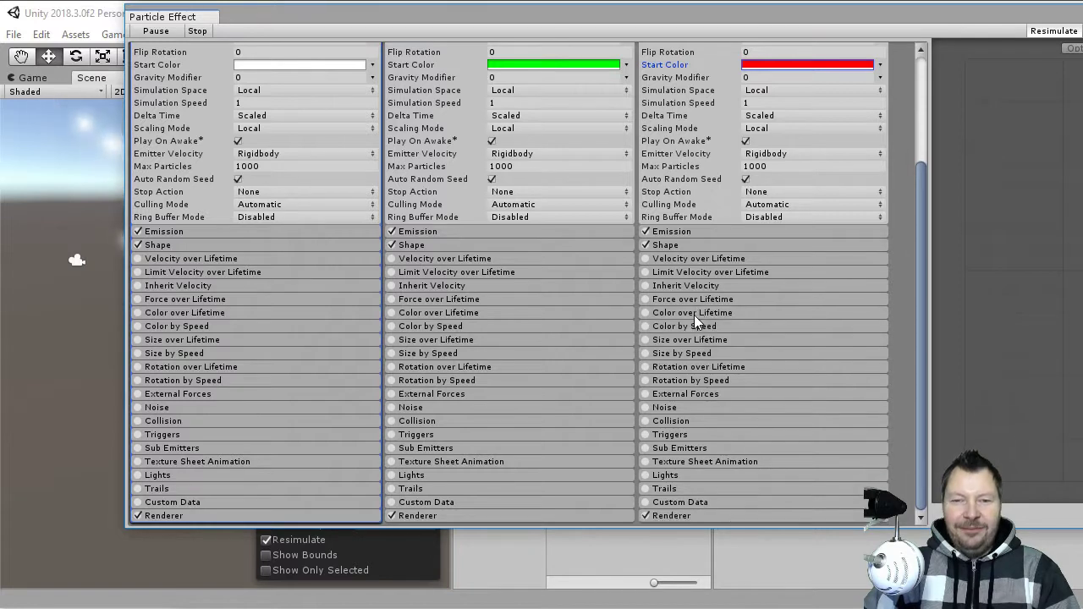
left_click_drag(605, 18, 639, 163)
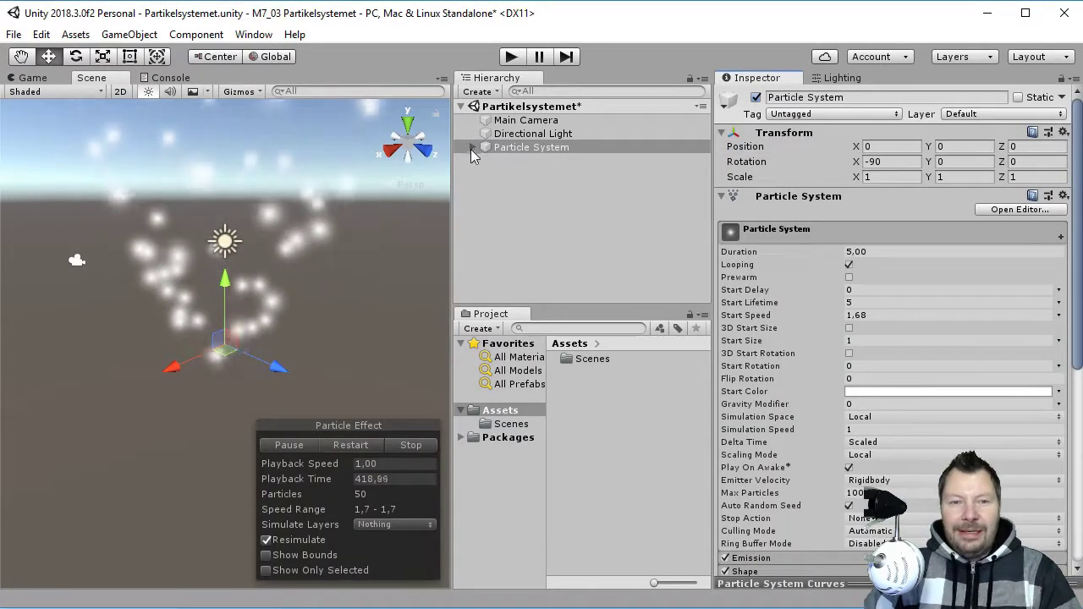
left_click(470, 147)
left_click(472, 147)
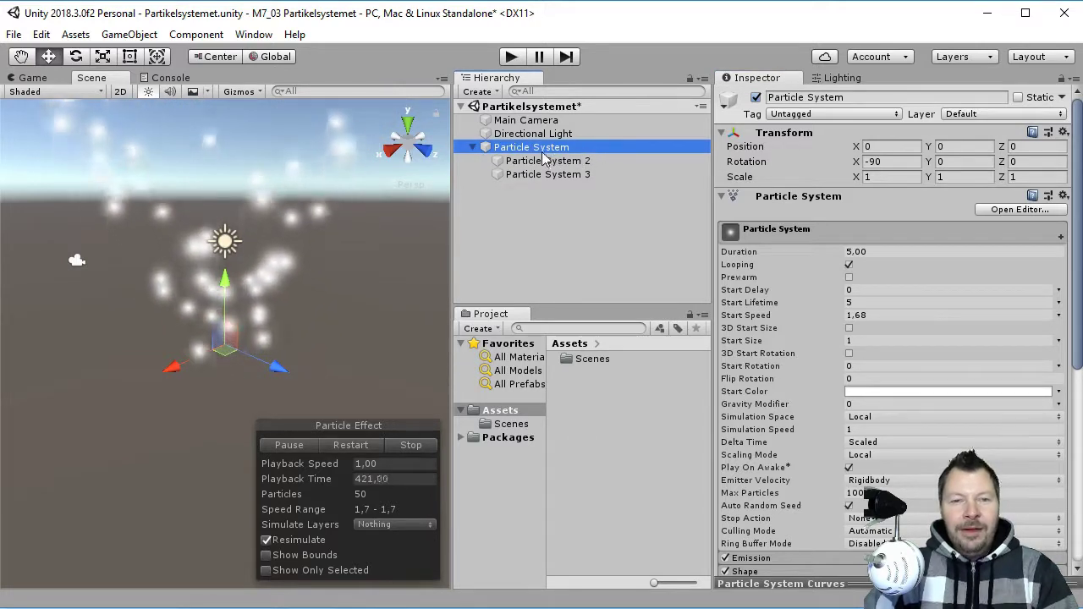
left_click(596, 160)
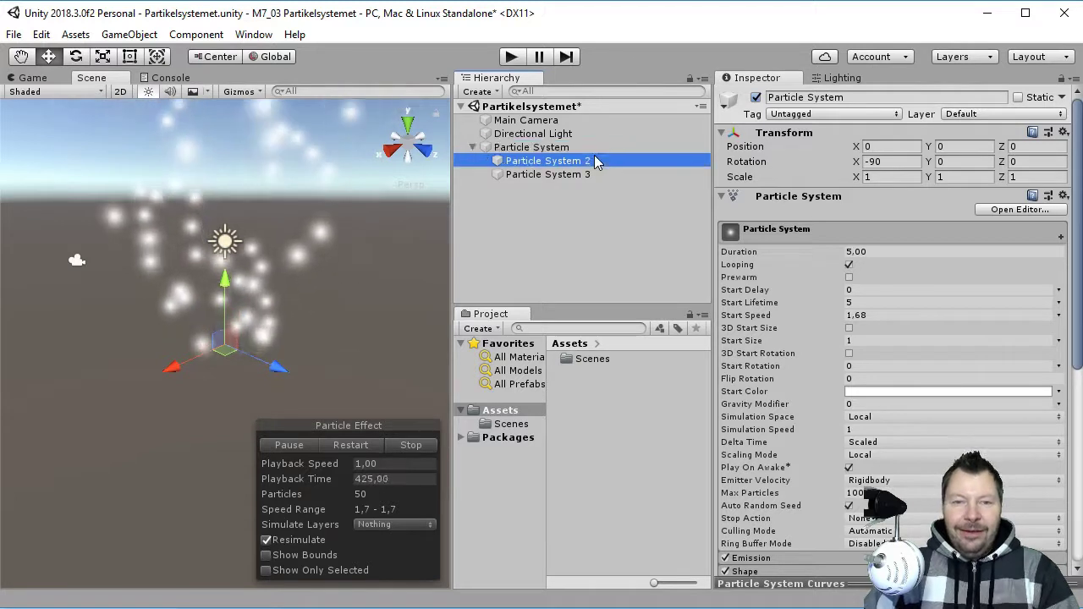
- Inspect Particle System 3, the parent Particle System and Particle System 2 in turn, and collapse the parent in the hierarchy
left_click(595, 177)
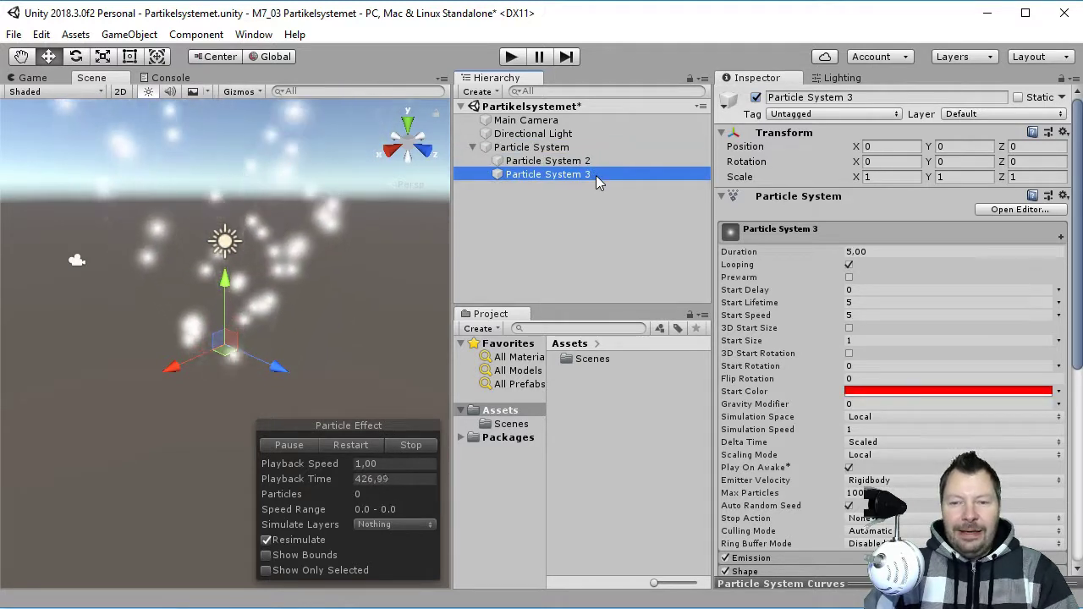
left_click(569, 148)
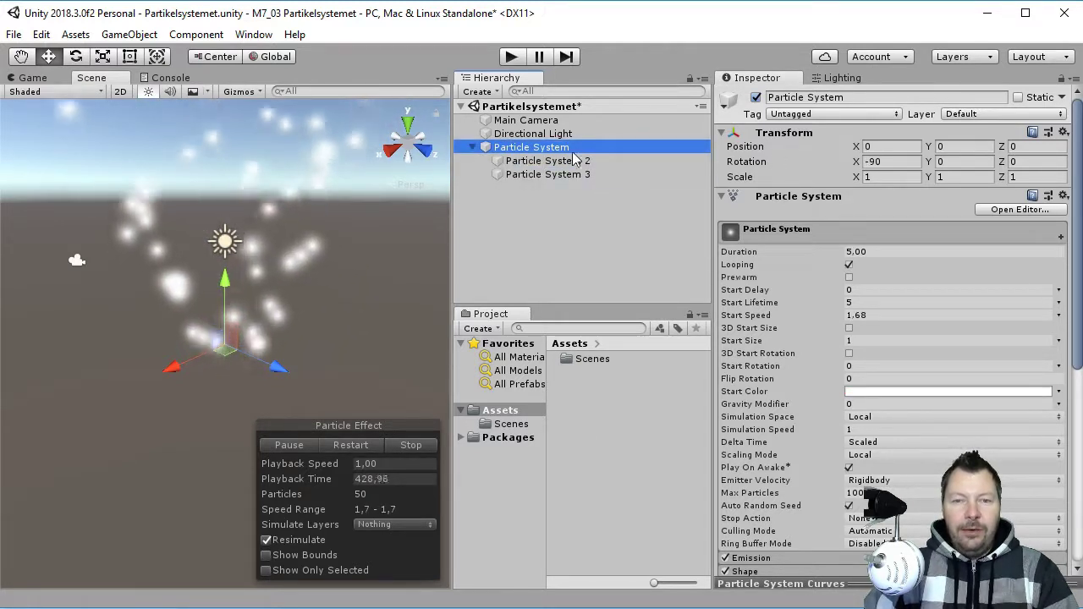
left_click(592, 161)
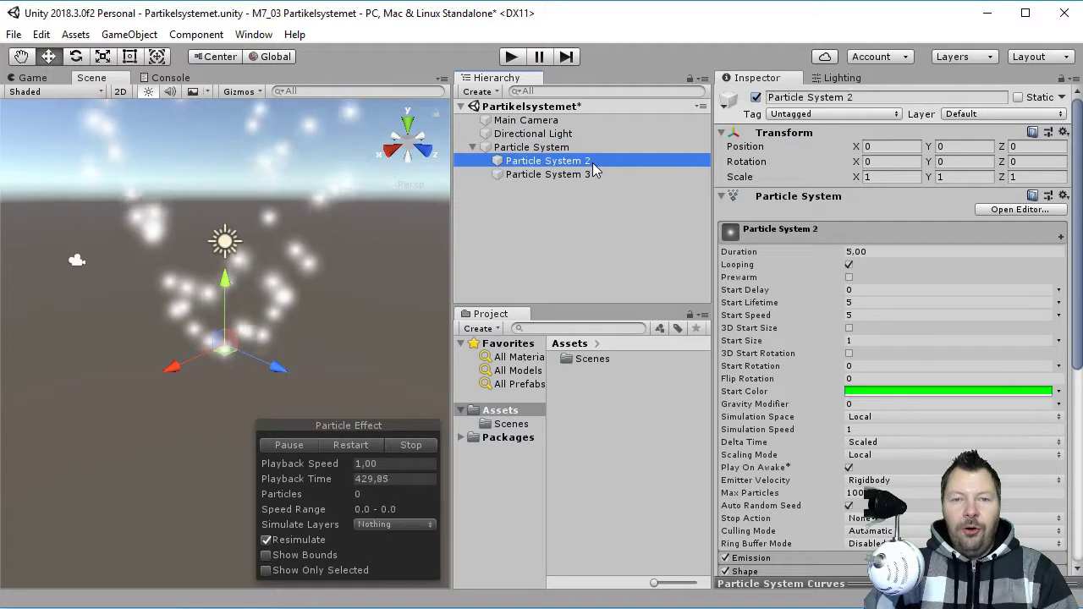
left_click(756, 97)
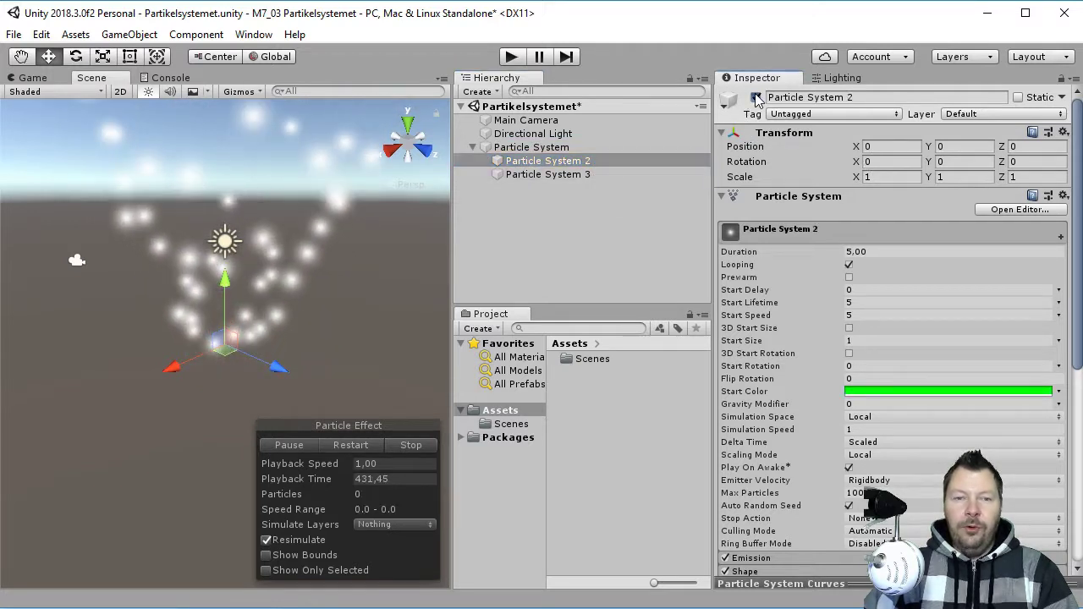
left_click(471, 149)
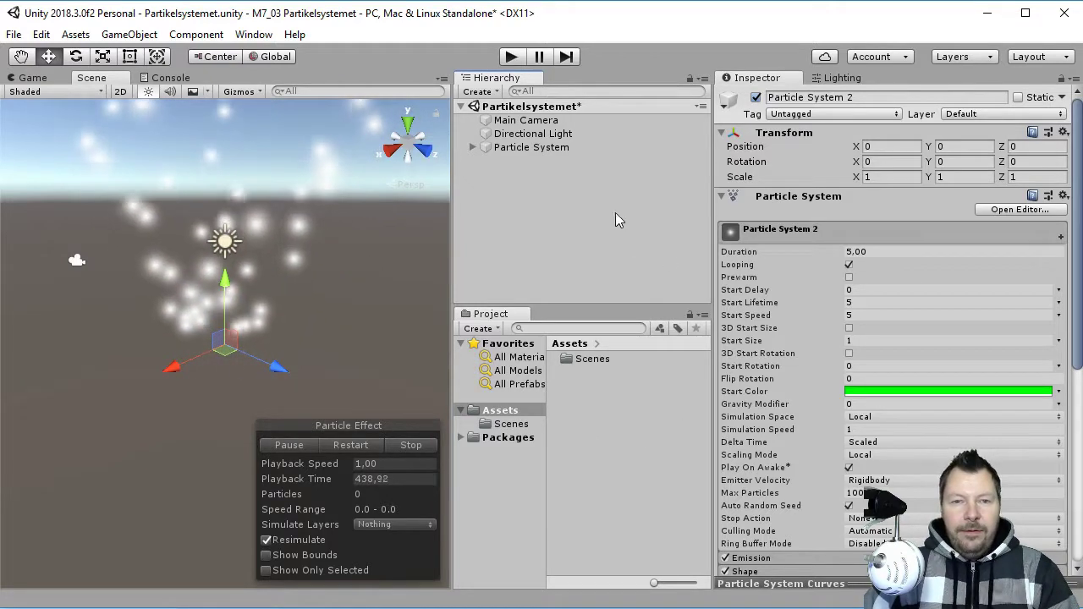
- Delete the child objects Particle System 2 and Particle System 3 from the parent Particle System
left_click(553, 149)
left_click(473, 148)
left_click(559, 173)
left_click(565, 162, "ctrl")
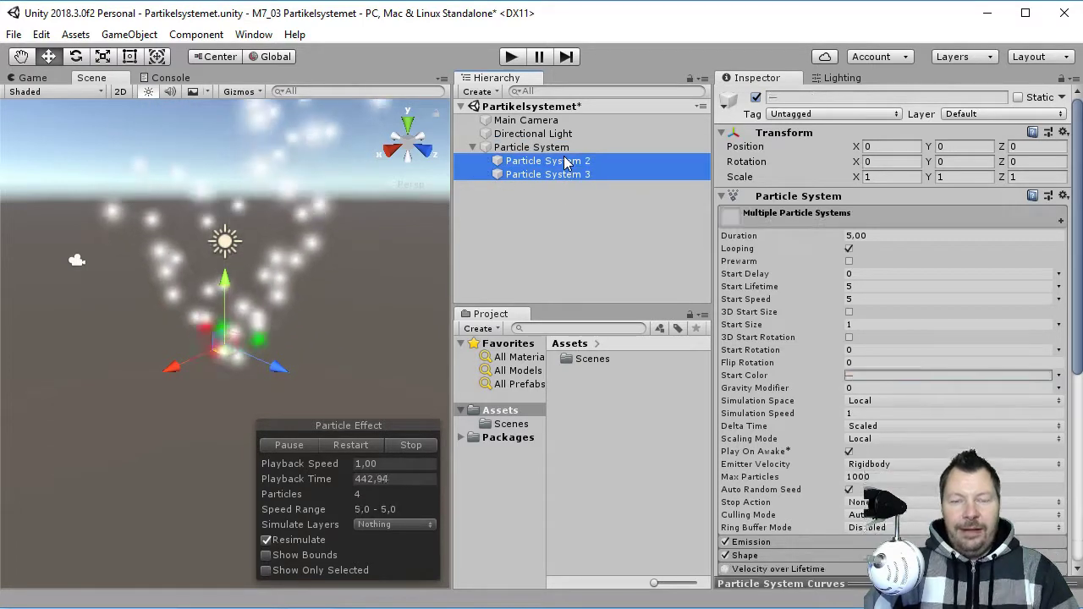
key("Delete")
- Examine the shader settings of the default material on the remaining Particle System
left_click(559, 148)
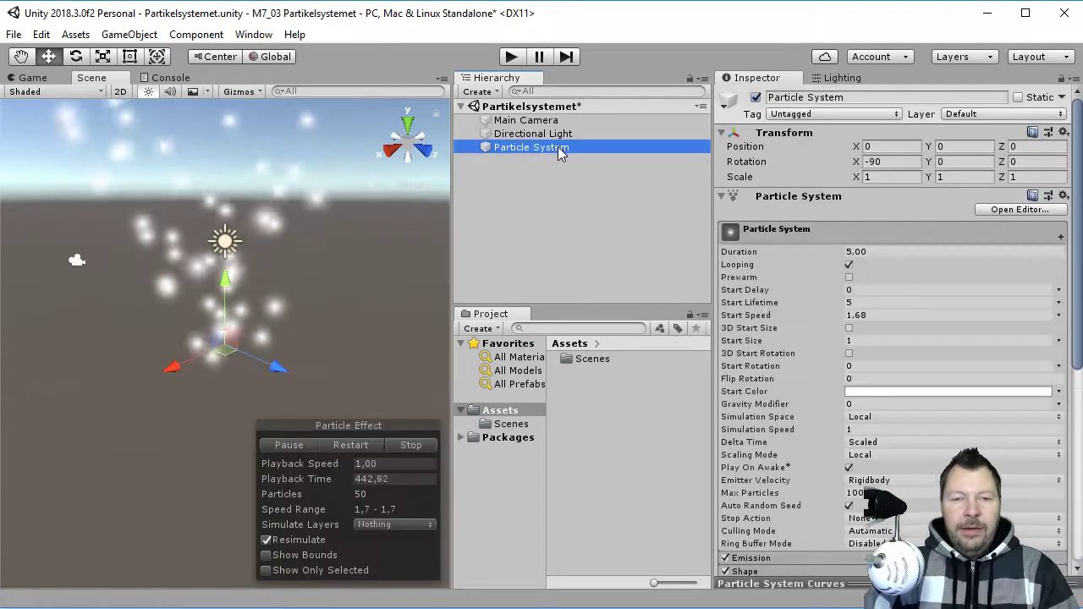
scroll(915, 461, "down", 2)
scroll(920, 457, "down", 10)
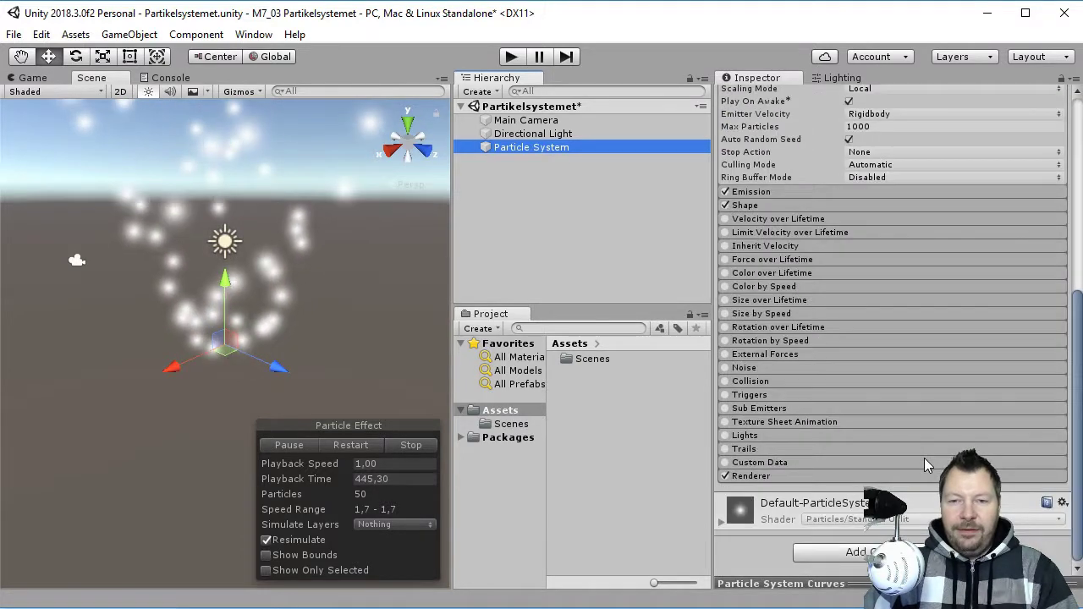
left_click(722, 523)
scroll(912, 443, "down", 10)
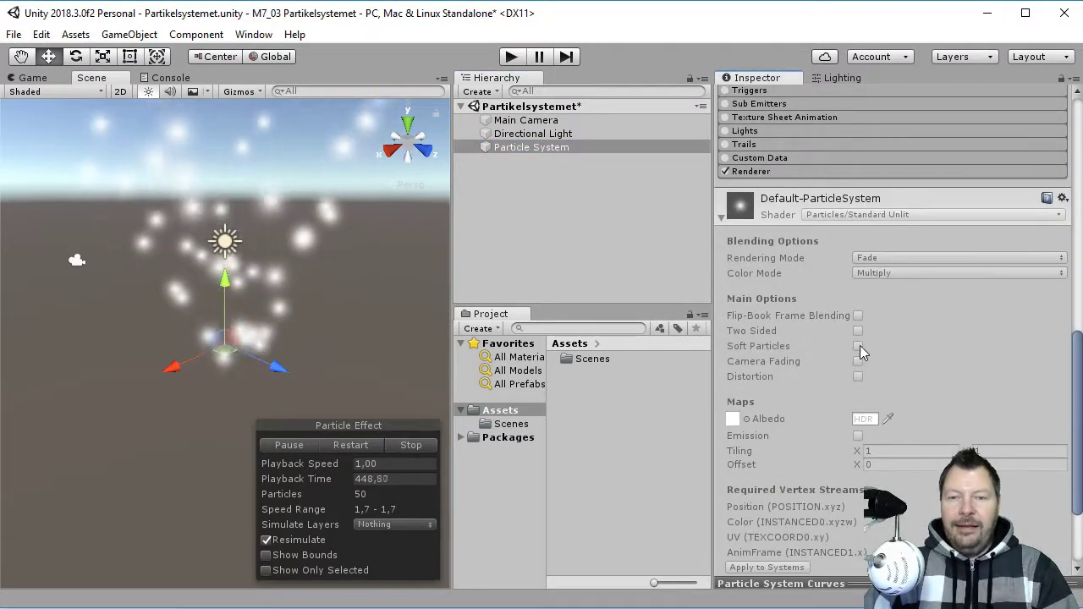
left_click(720, 218)
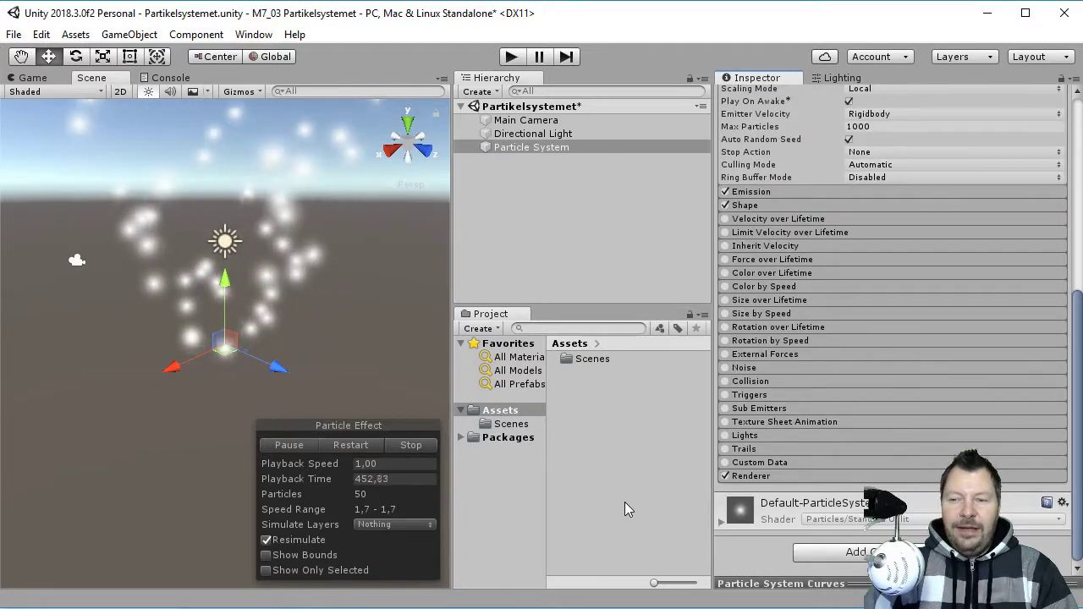
- Create a material in the Assets folder, keeping the default name New Material
right_click(599, 419)
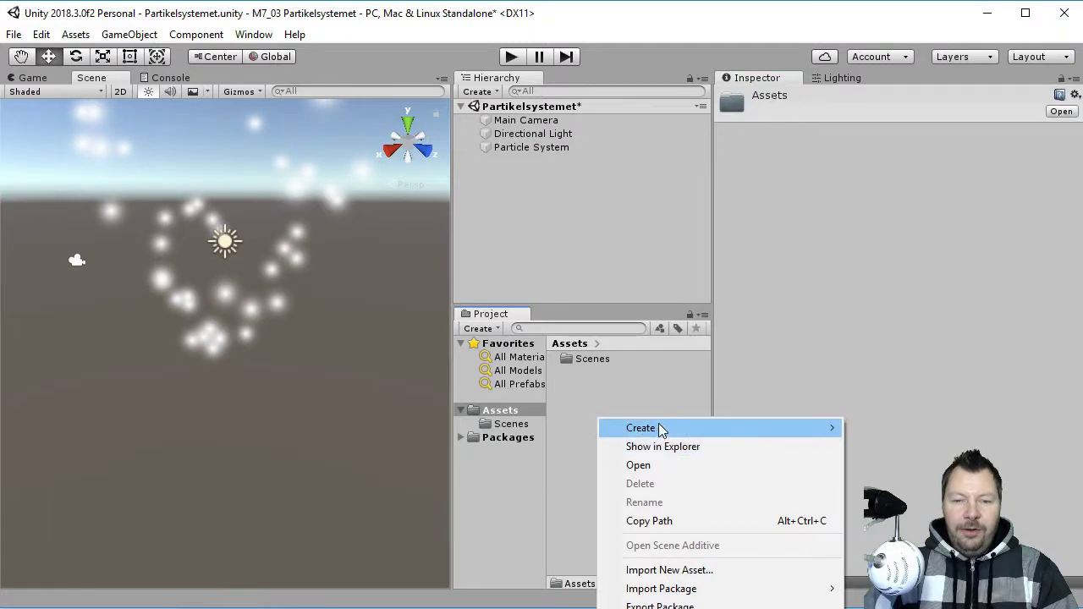
mouse_move(661, 428)
left_click(916, 458)
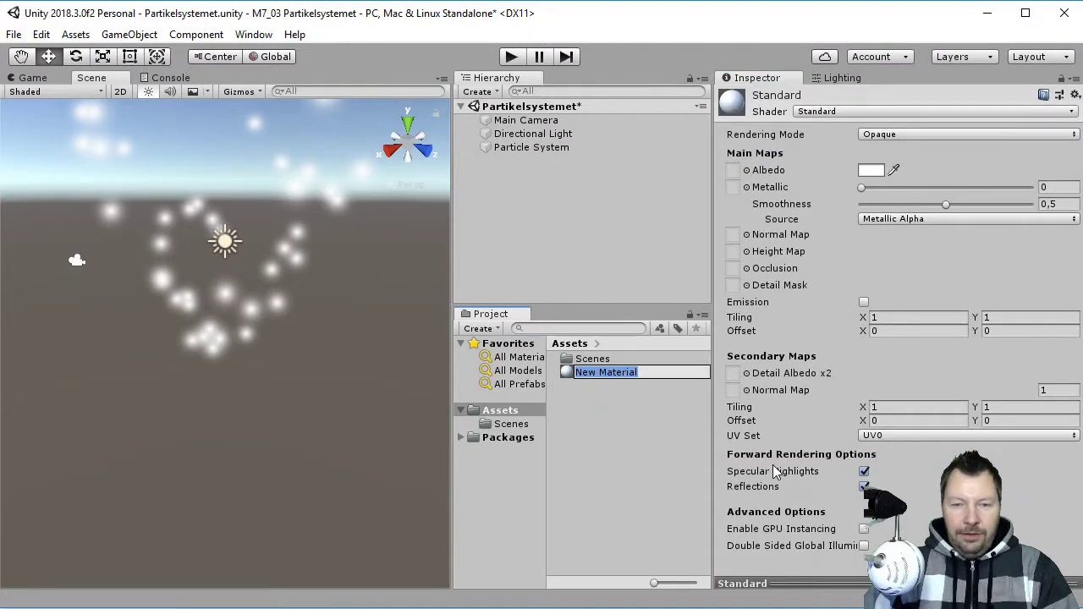
key("Return")
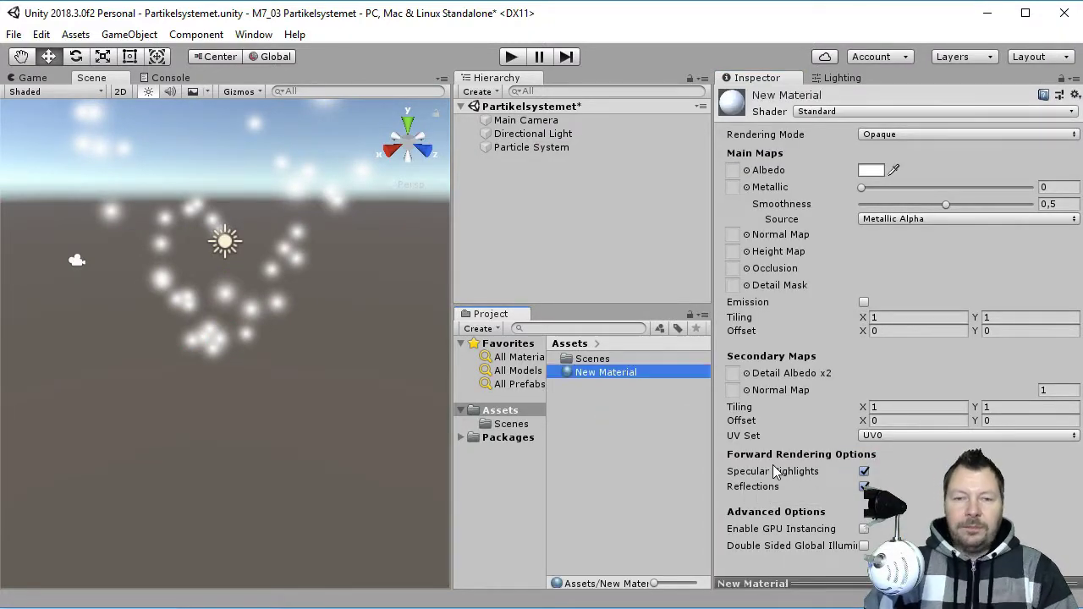
- Set the shader of New Material to Mobile/Particles/Additive
left_click(835, 112)
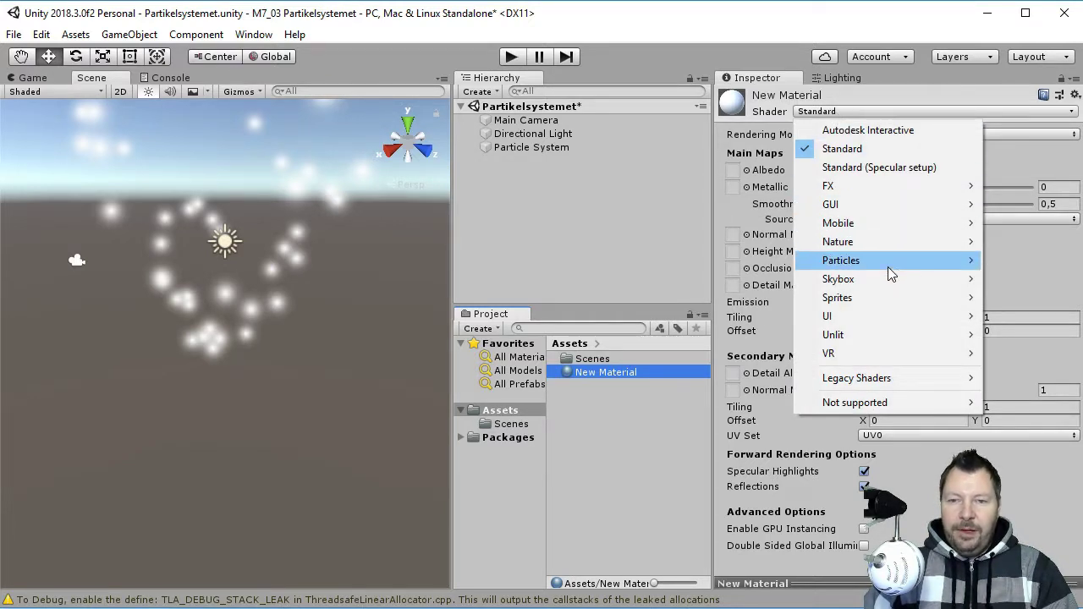
mouse_move(886, 262)
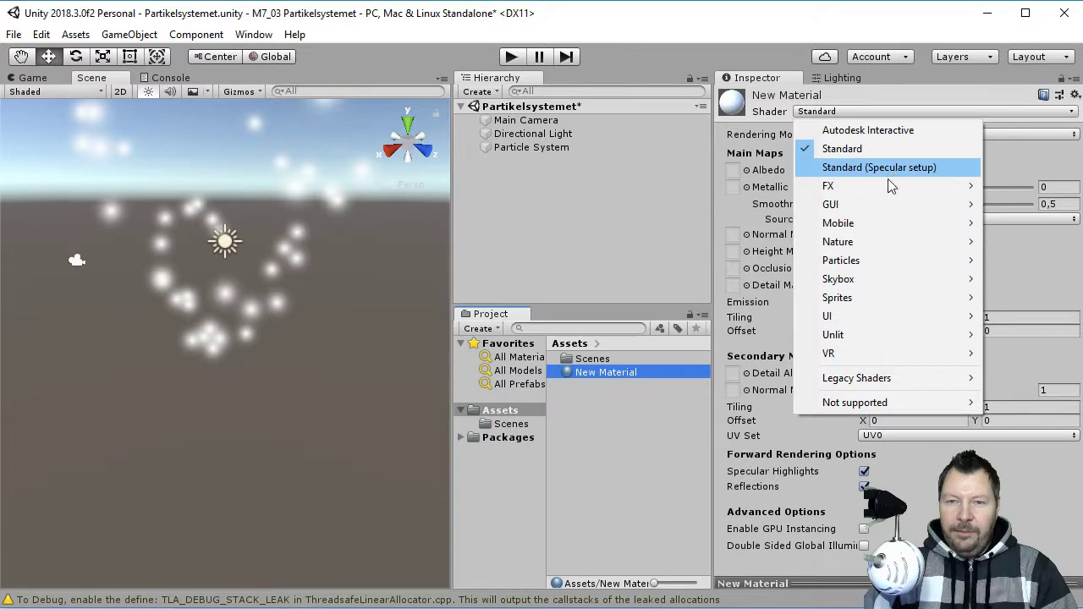
mouse_move(885, 226)
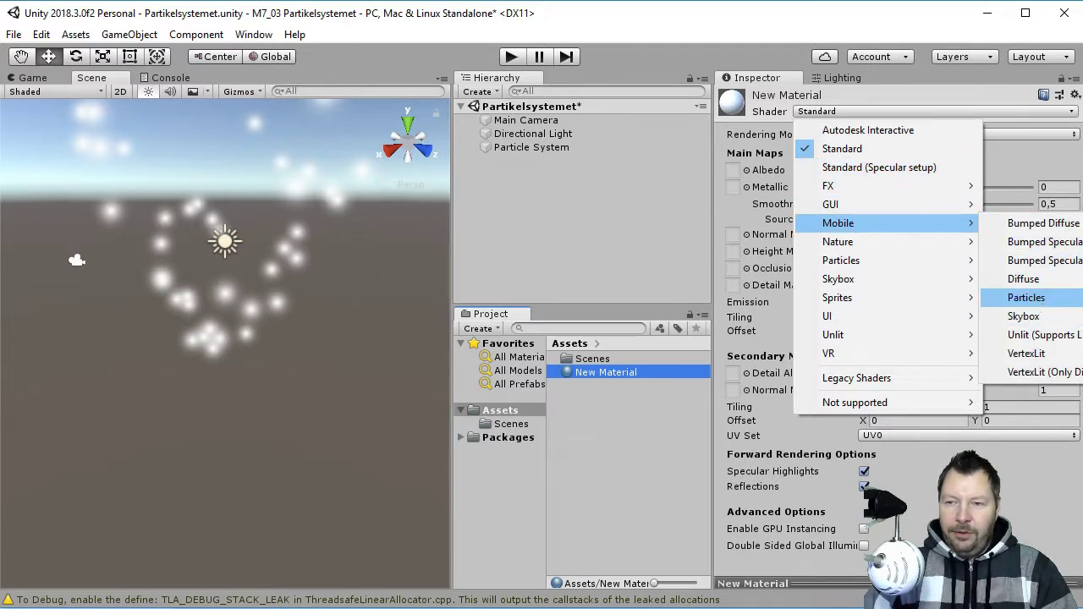
left_click(1026, 298)
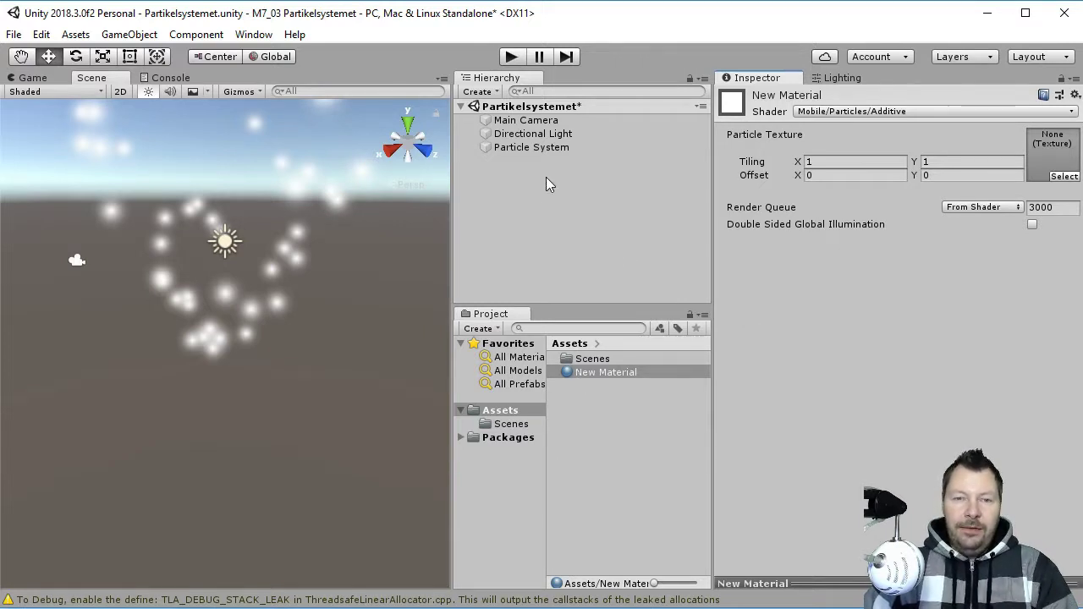
- Assign New Material as the Material in the Particle System's Renderer module
left_click(542, 148)
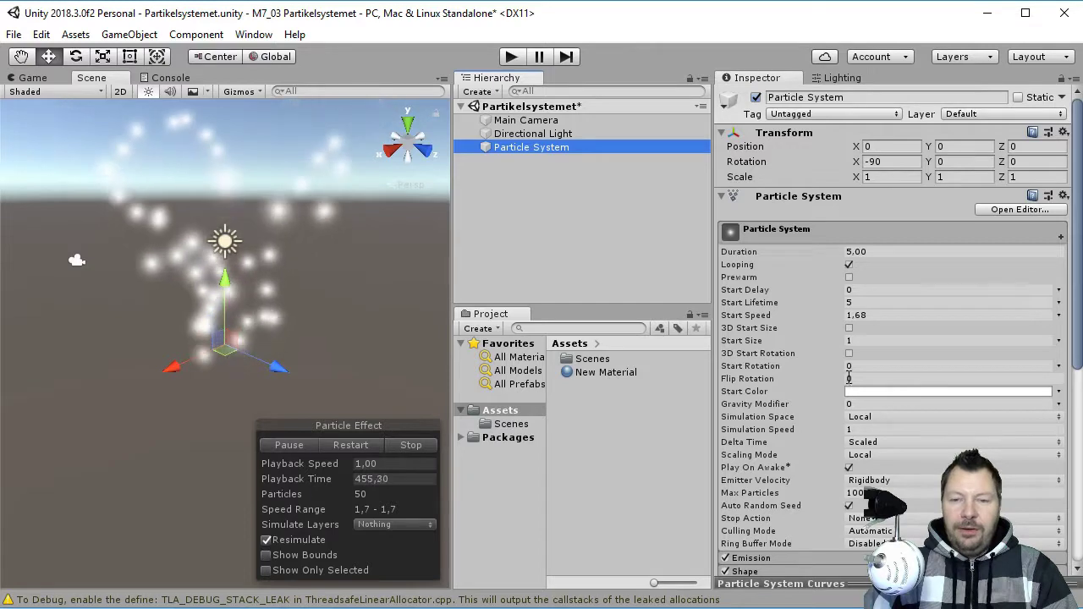
scroll(850, 372, "down", 8)
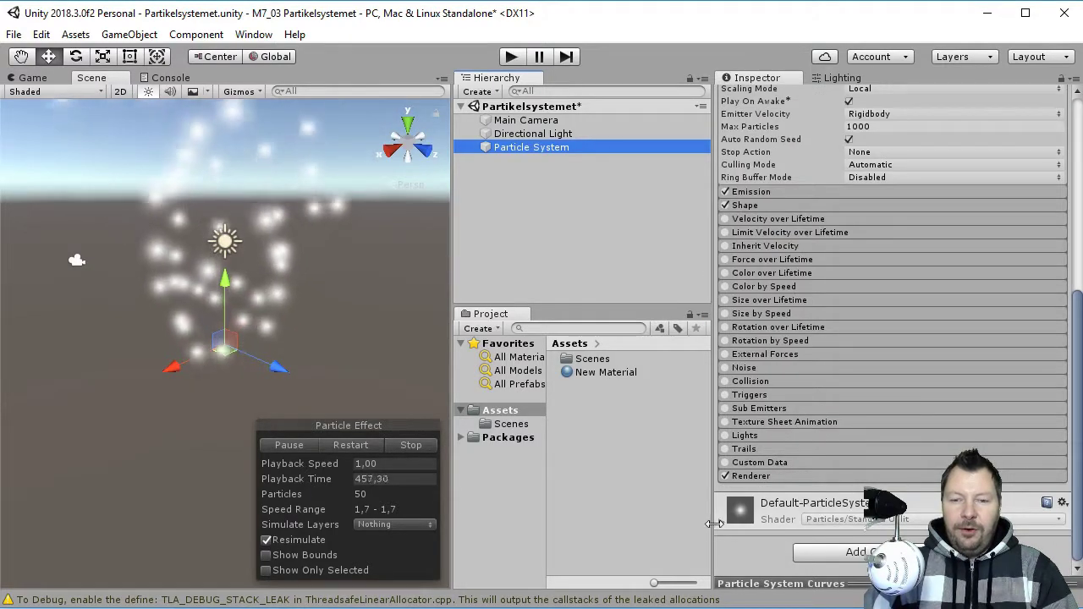
left_click(804, 476)
scroll(865, 424, "down", 6)
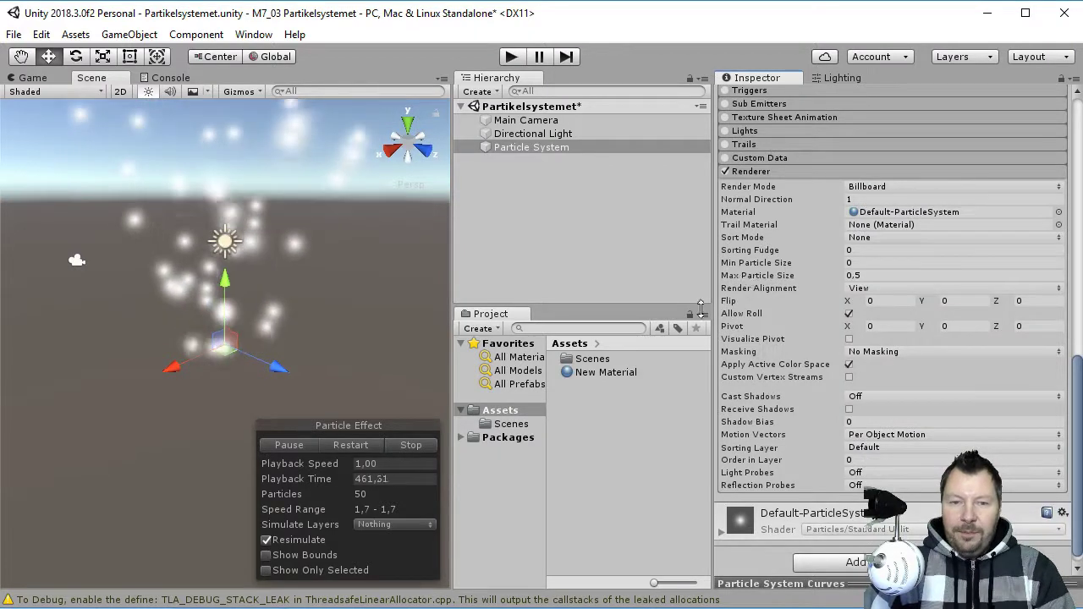
left_click_drag(600, 372, 907, 218)
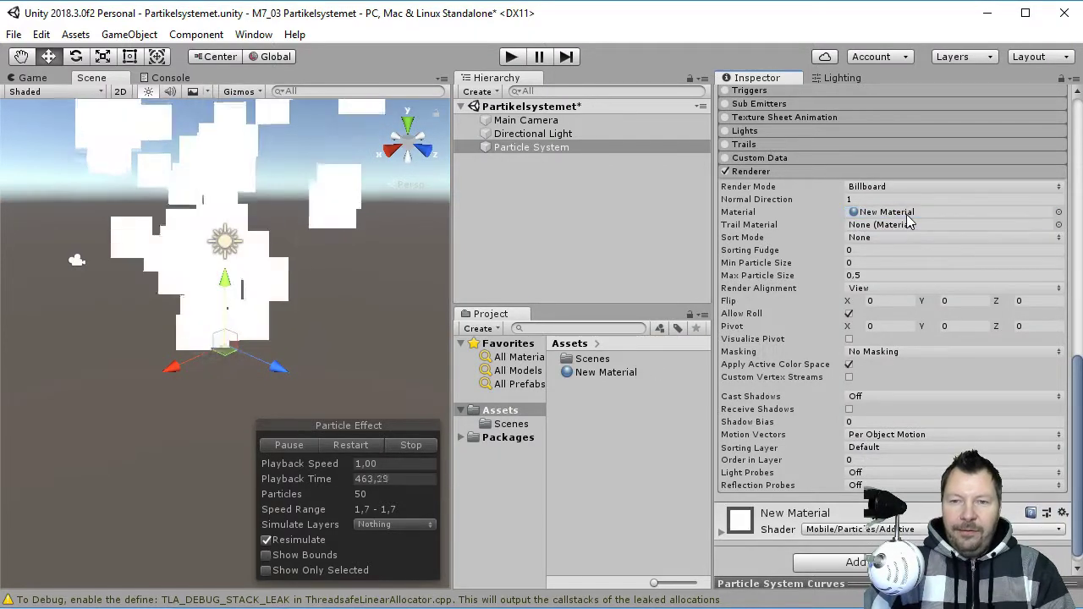